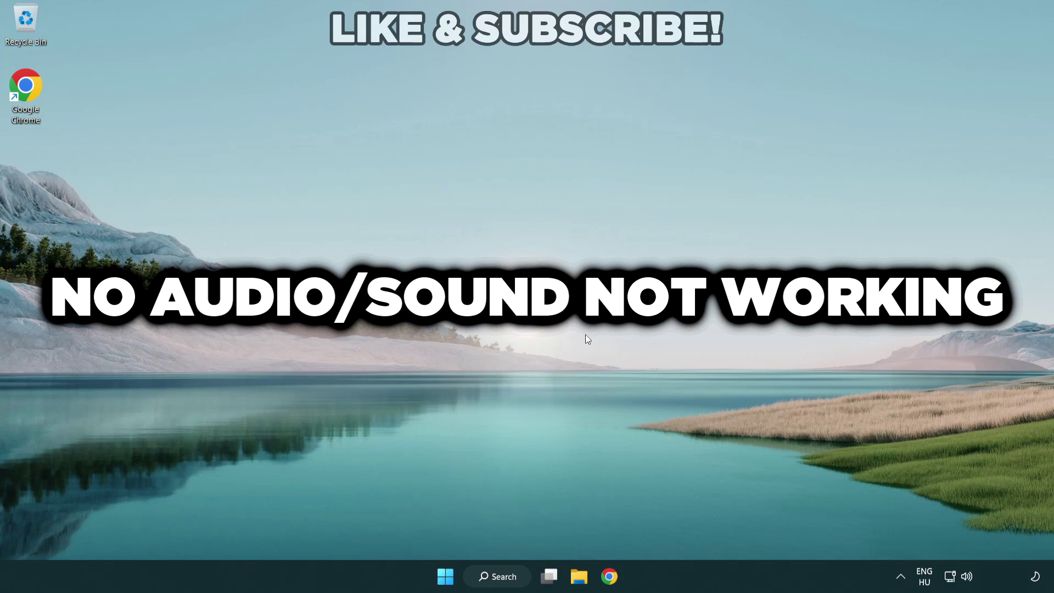
# Step: Switch Quick Settings audio output from CABLE Input to Speakers (High Definition Audio Device)
pyautogui.click(967, 580)
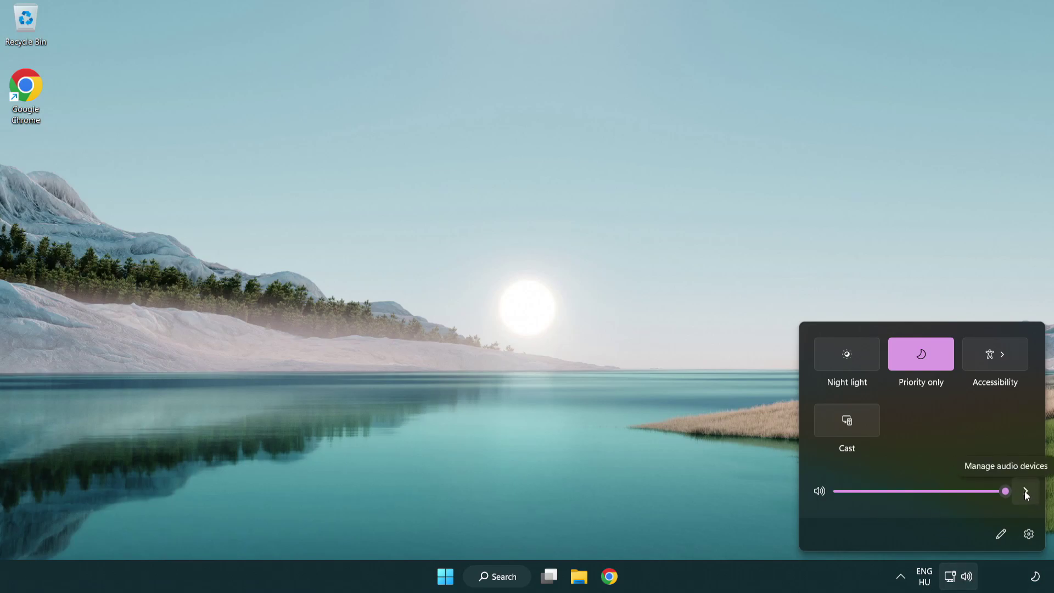
pyautogui.click(1024, 493)
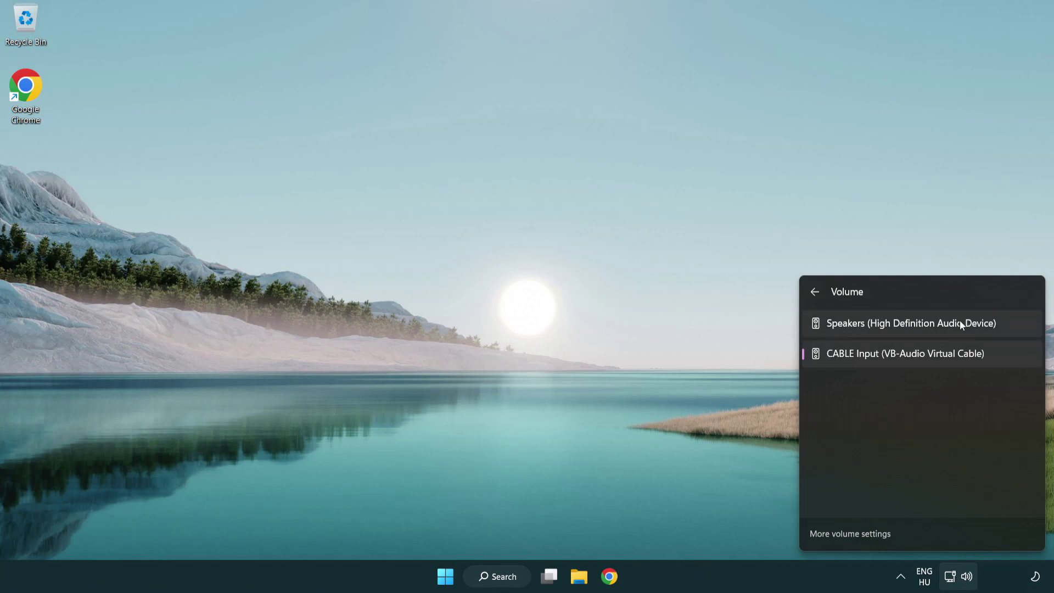
pyautogui.click(1011, 328)
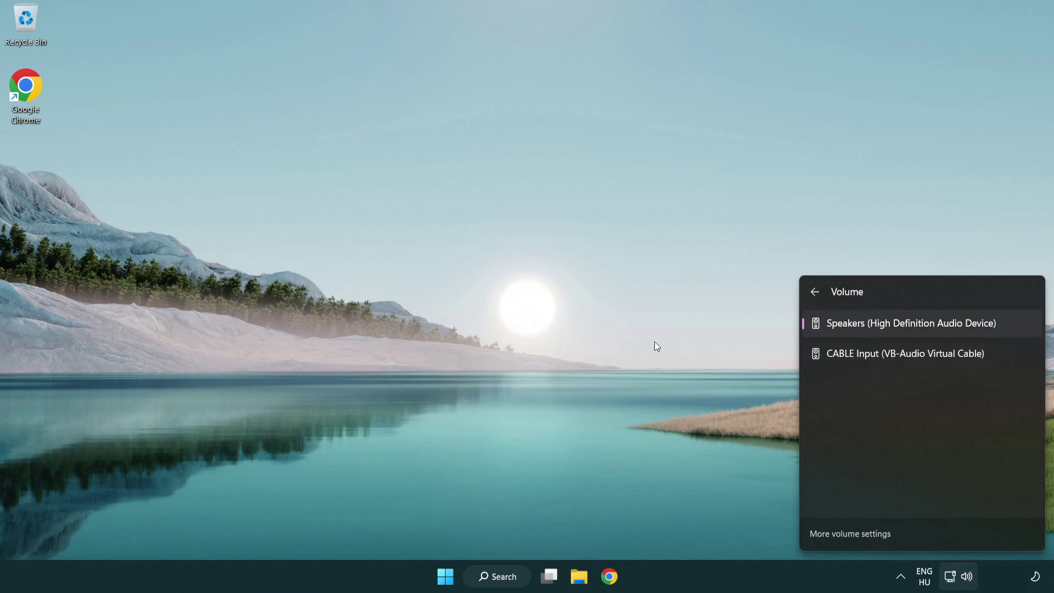
pyautogui.click(553, 316)
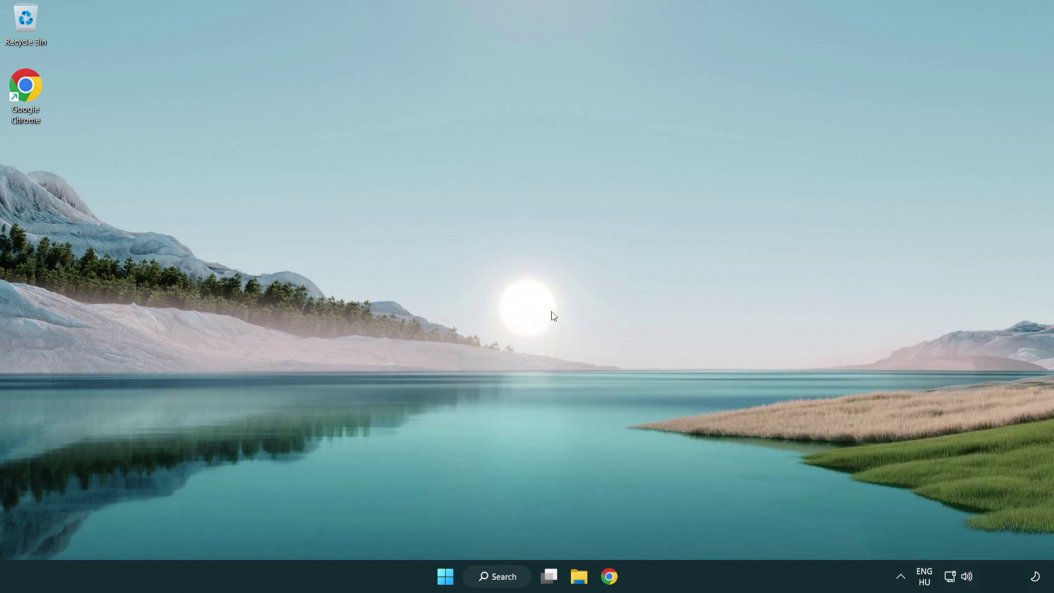
# Step: Reset all sound devices and app volumes in the Volume mixer, then close Settings
pyautogui.rightClick(968, 579)
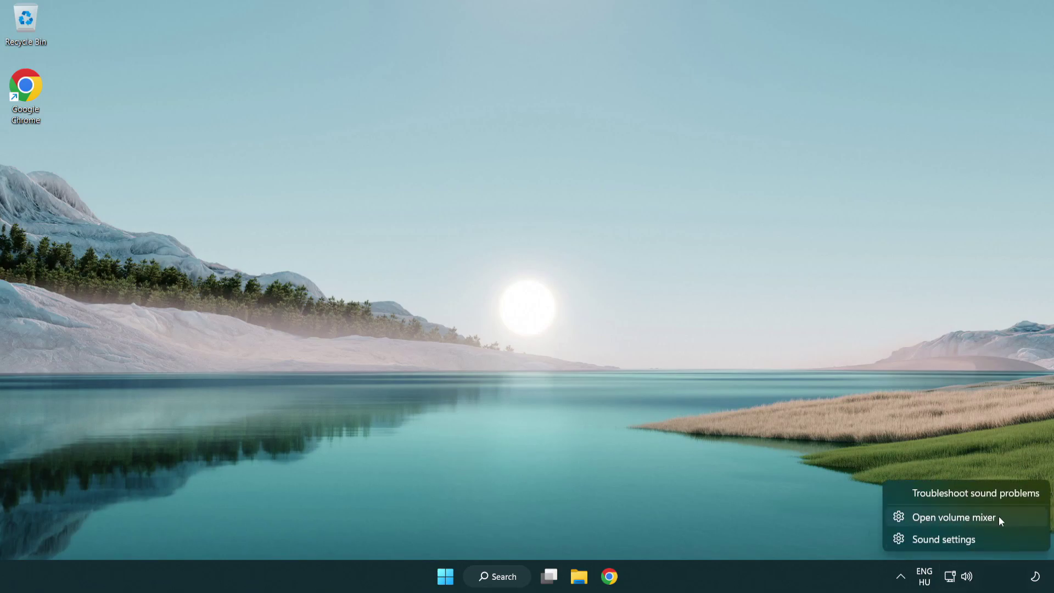
pyautogui.click(1014, 519)
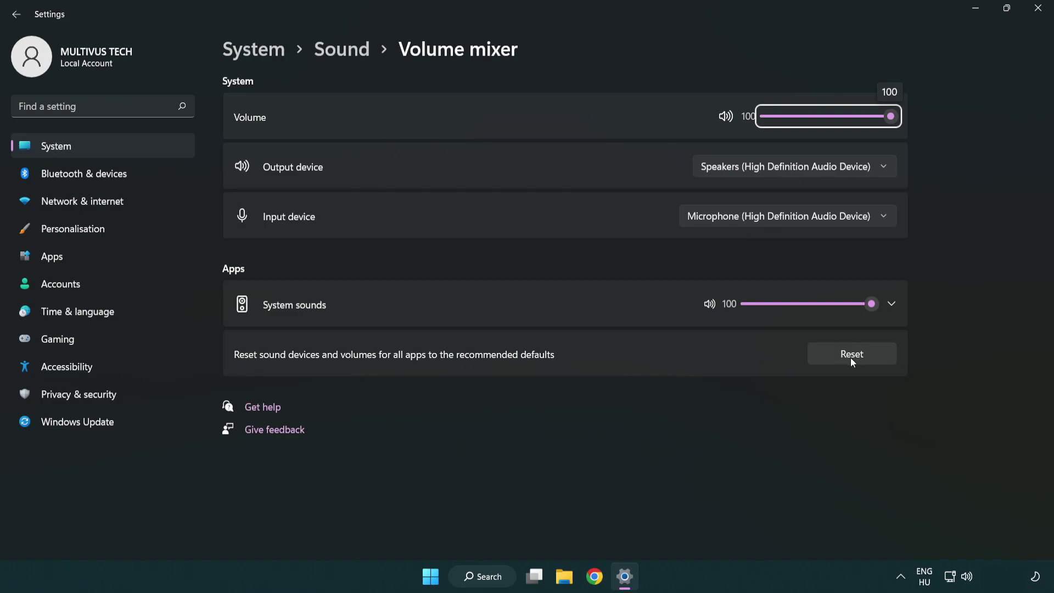
pyautogui.click(880, 357)
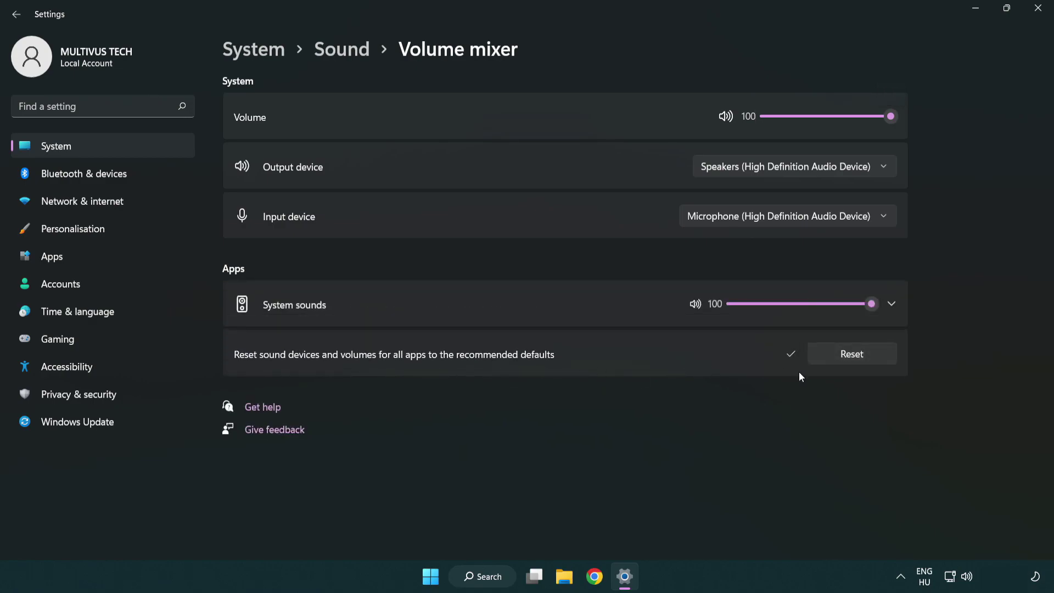
pyautogui.click(1040, 9)
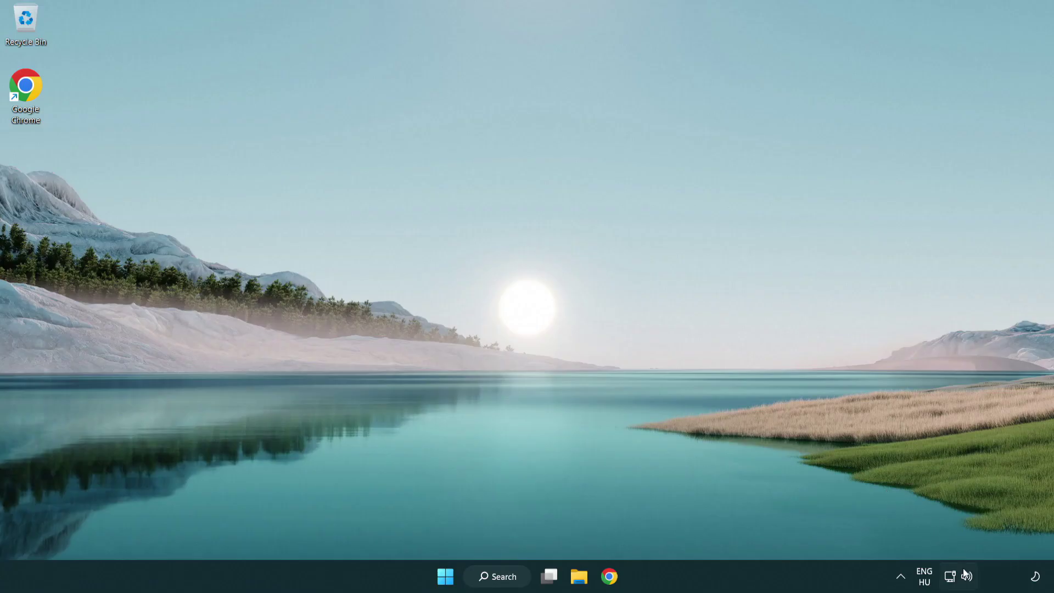
# Step: Open Sound settings from the volume tray icon and scroll to its Advanced section
pyautogui.rightClick(966, 577)
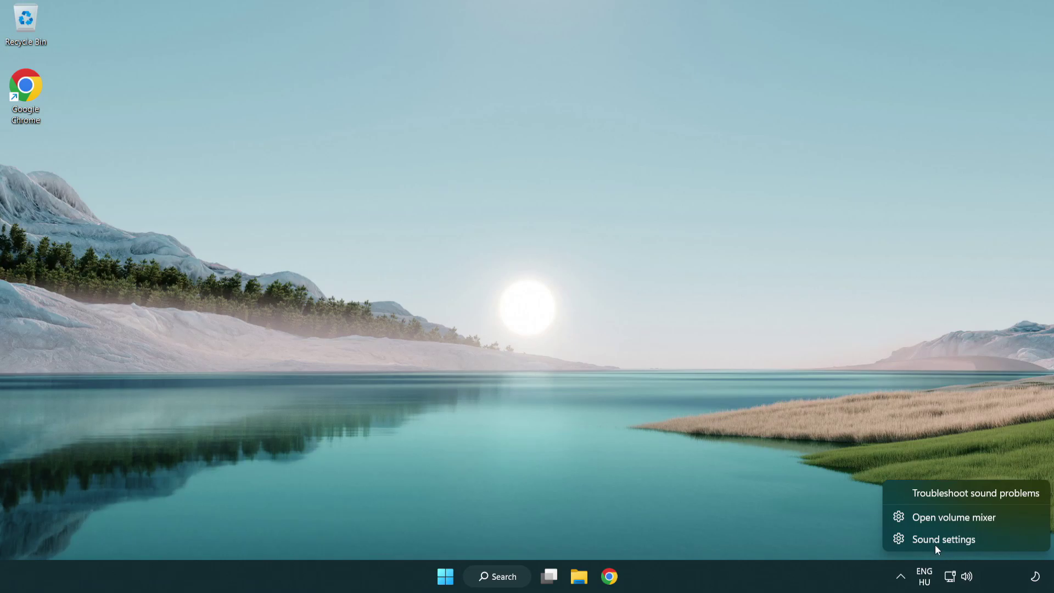
pyautogui.click(1008, 543)
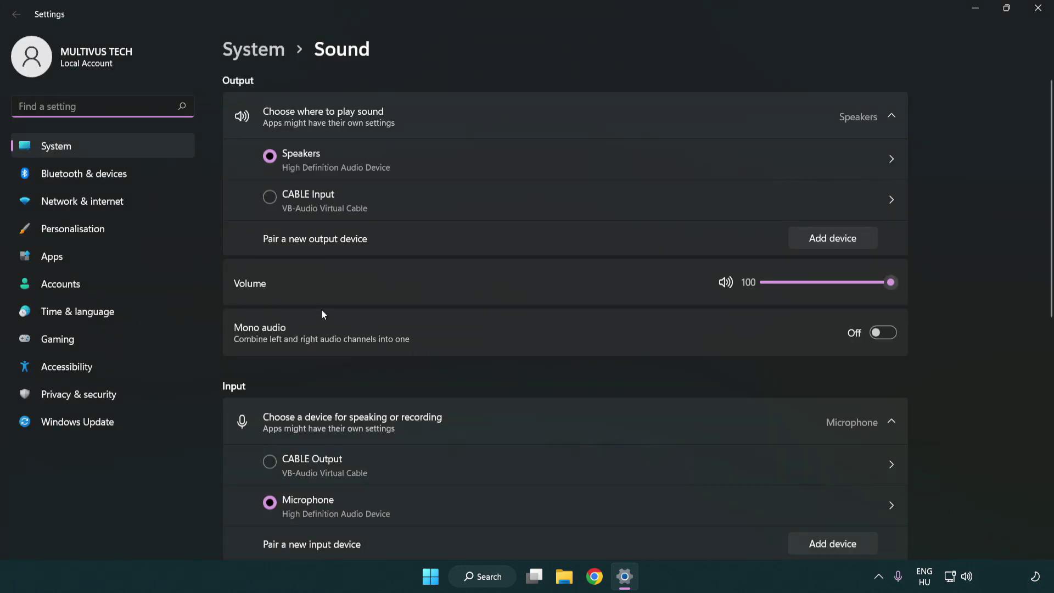
pyautogui.moveTo(848, 282); pyautogui.dragTo(941, 281)
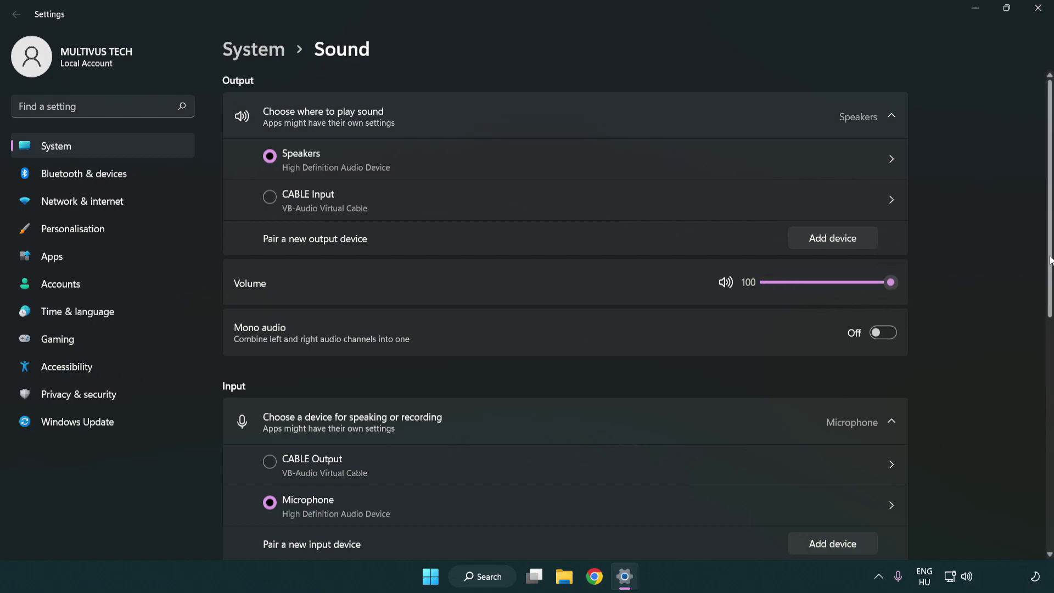
pyautogui.moveTo(1051, 261); pyautogui.dragTo(1050, 444)
pyautogui.scroll(-2, 614, 357)
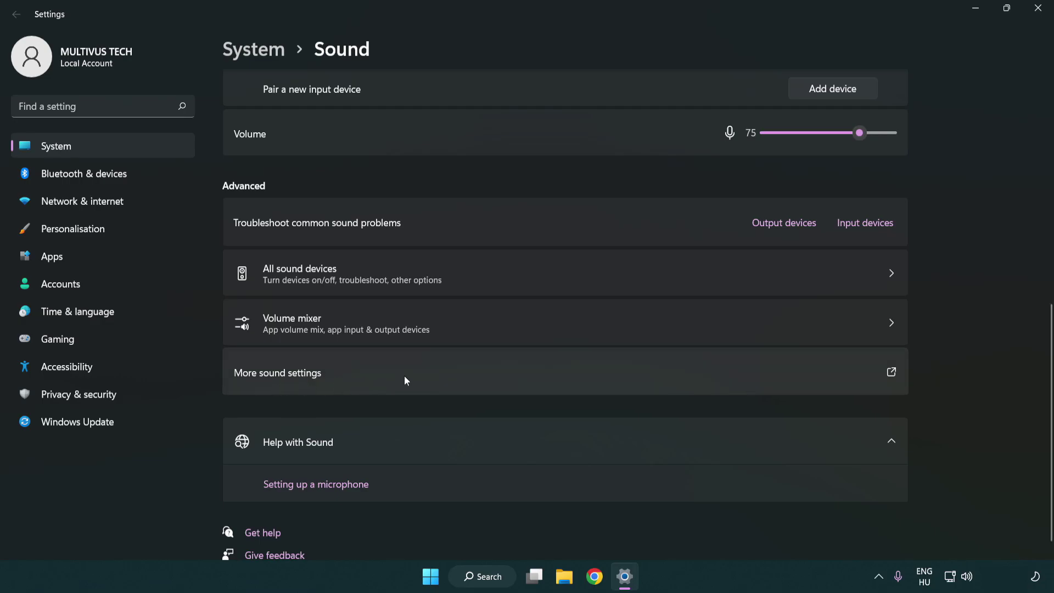
# Step: Open the classic Sound dialog and disable the CABLE Input playback device
pyautogui.click(405, 376)
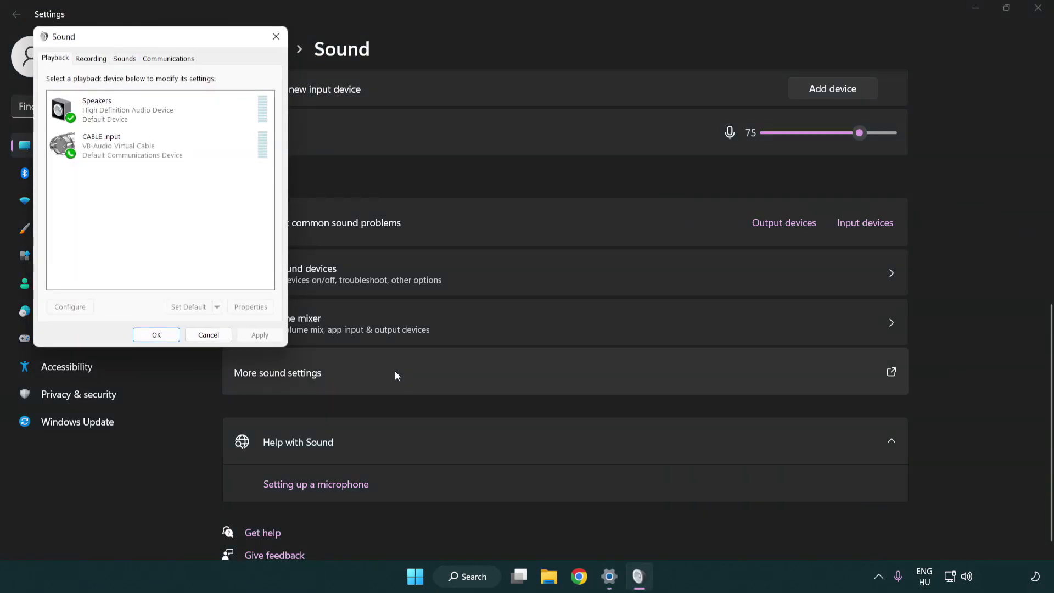
pyautogui.moveTo(186, 38); pyautogui.dragTo(541, 138)
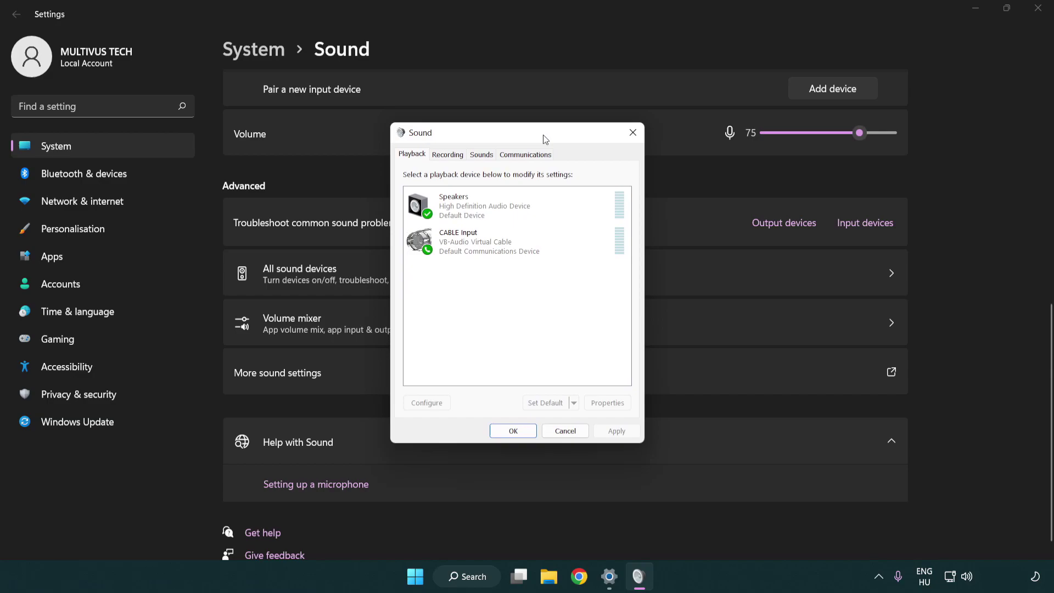
pyautogui.click(505, 253)
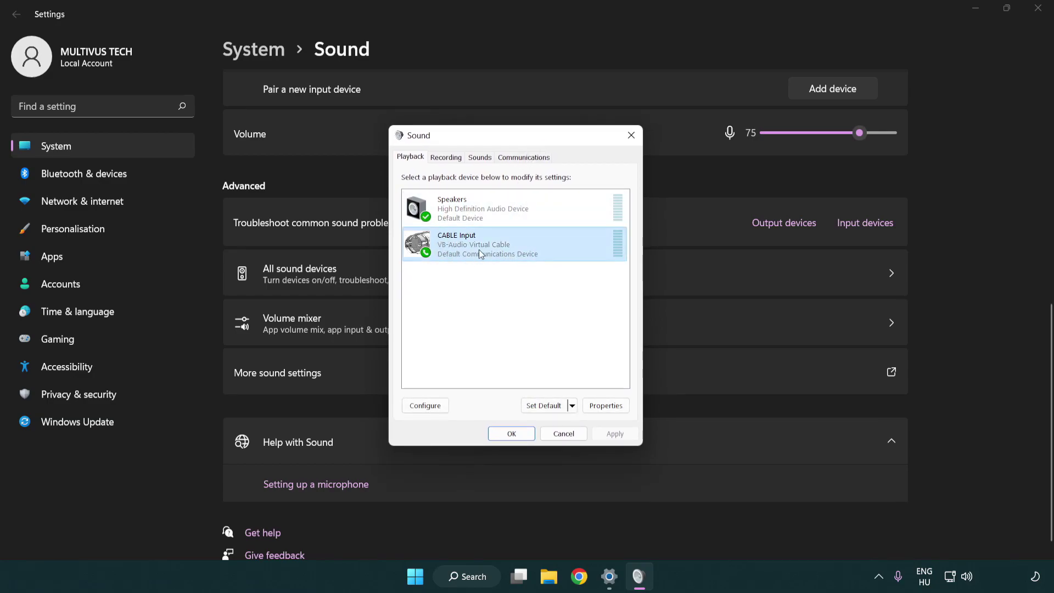
pyautogui.rightClick(479, 254)
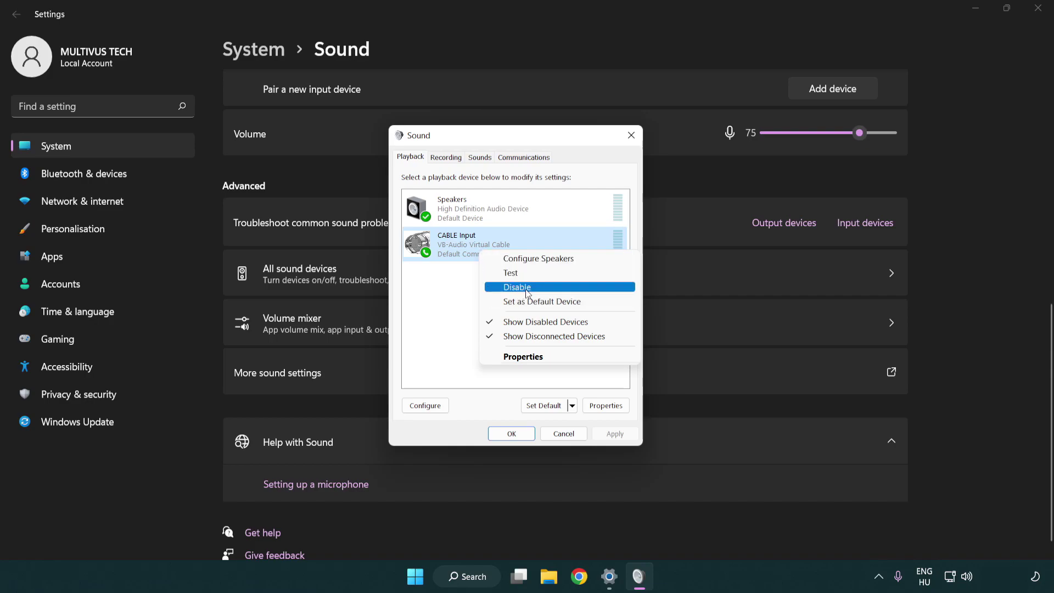
pyautogui.click(544, 287)
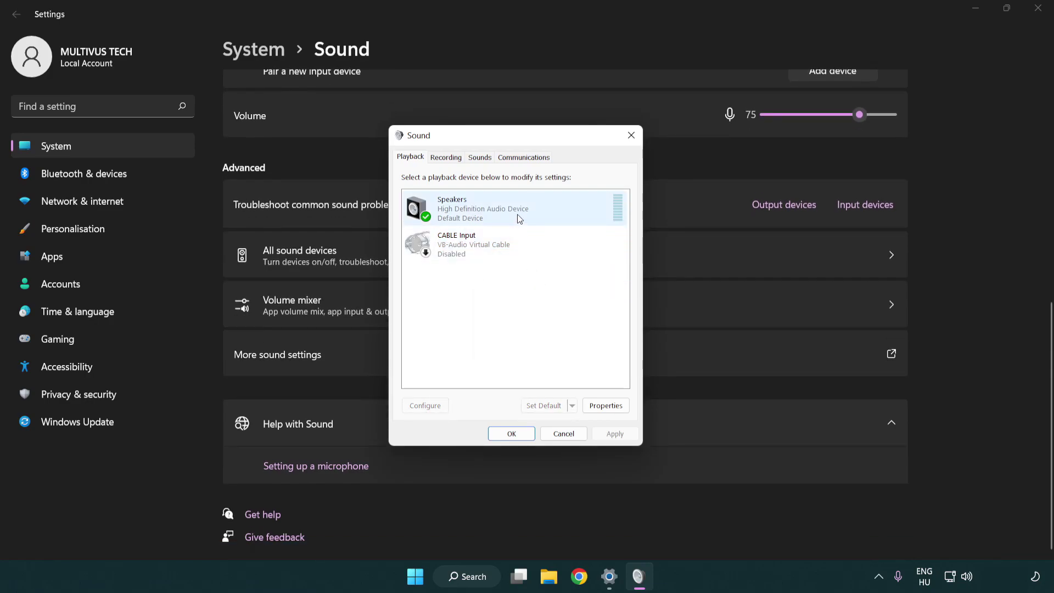
pyautogui.rightClick(536, 208)
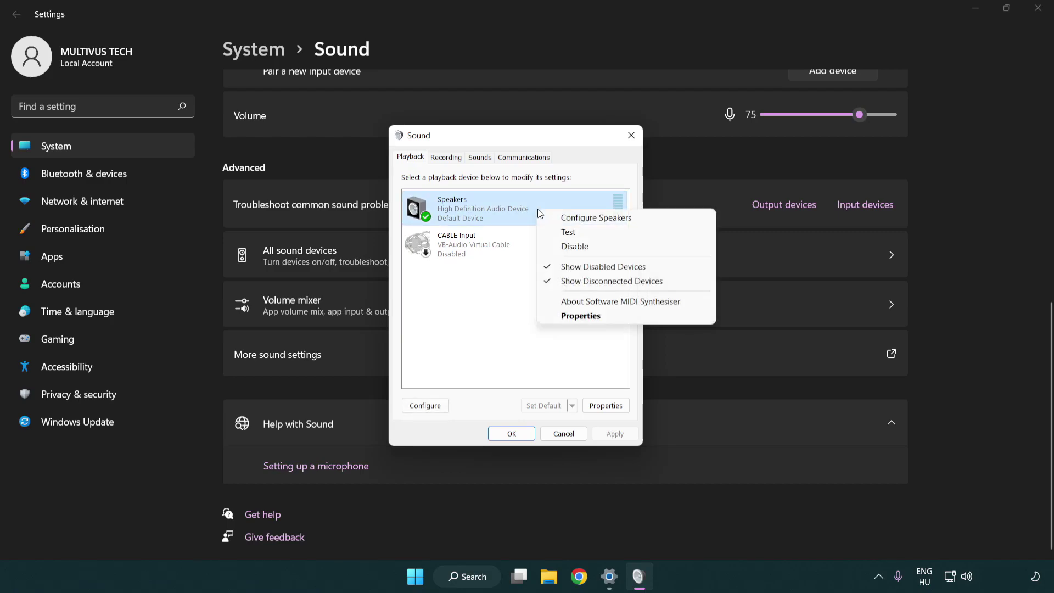
# Step: Configure the Speakers as 7.1 Surround with full-range front and surround speakers
pyautogui.click(577, 219)
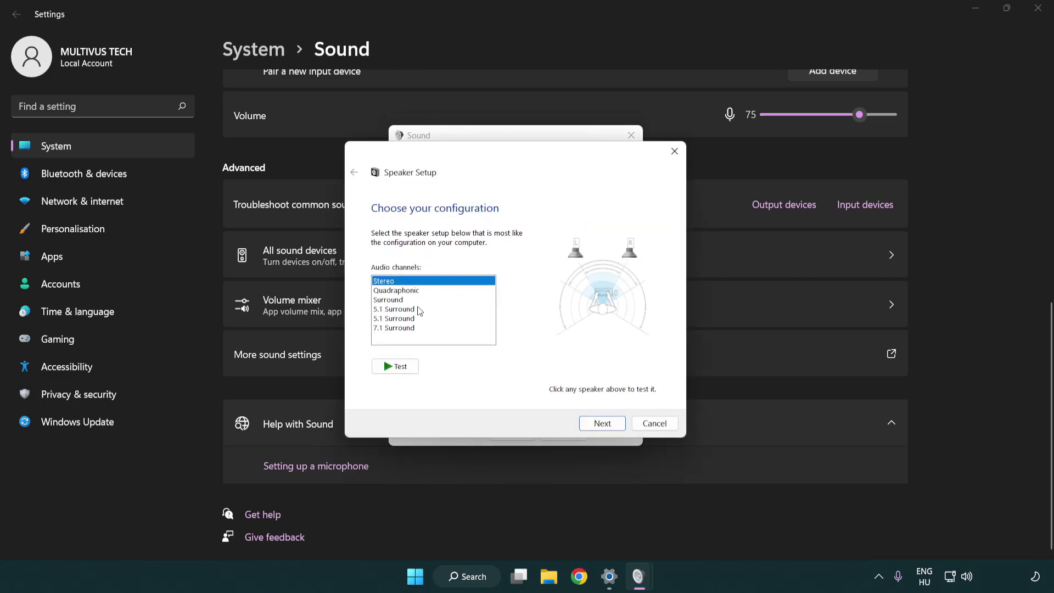
pyautogui.moveTo(419, 309); pyautogui.dragTo(418, 330)
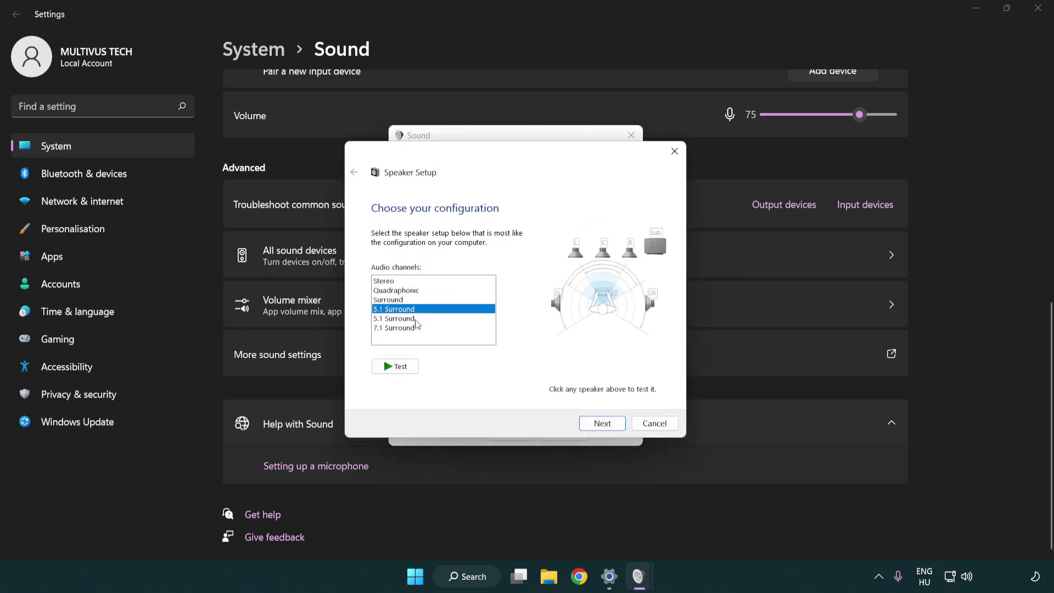
pyautogui.click(602, 422)
pyautogui.click(602, 423)
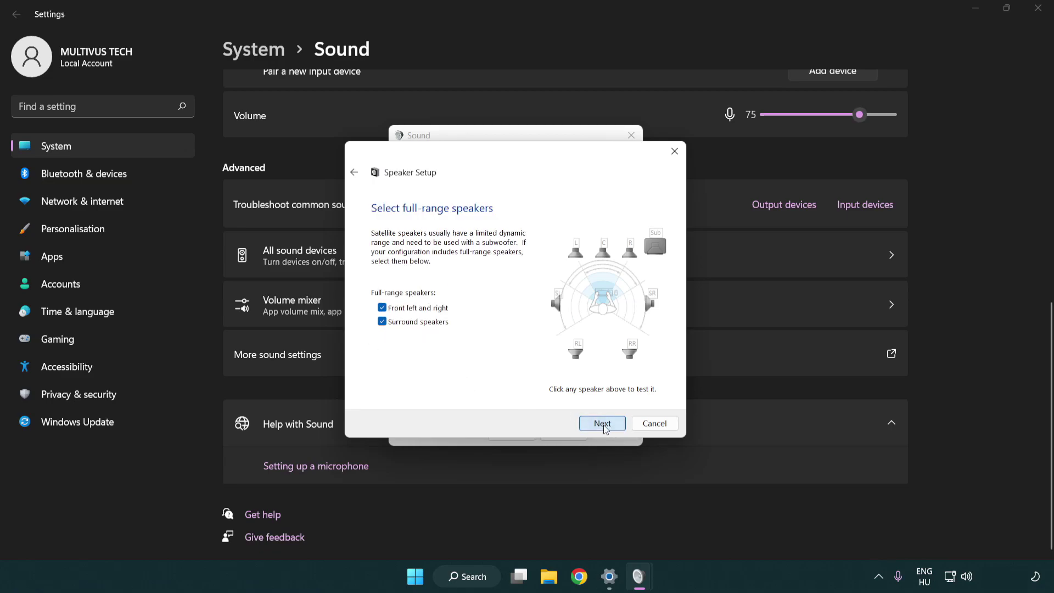
pyautogui.click(588, 422)
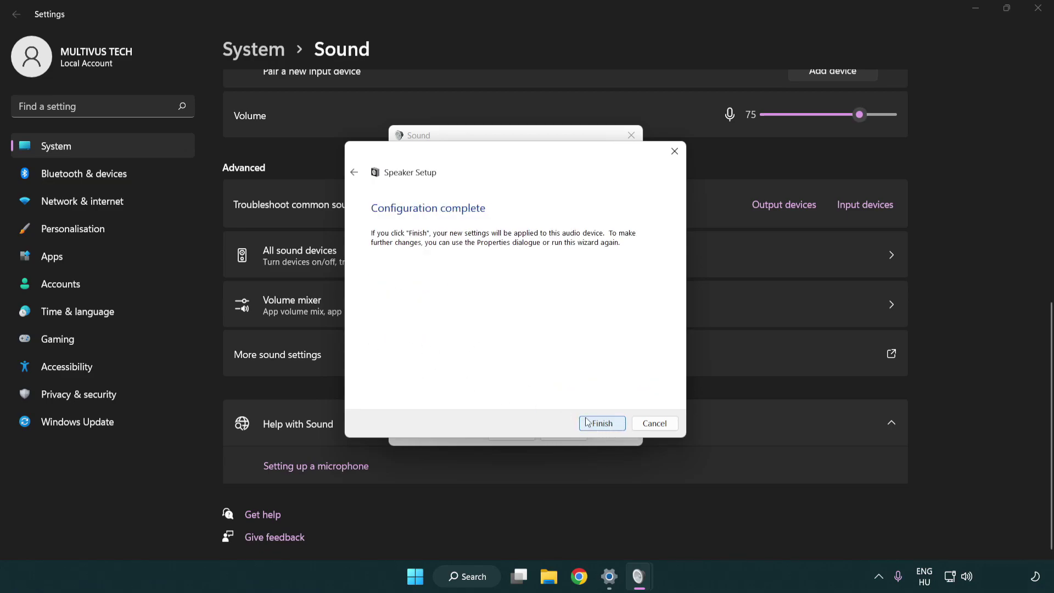
pyautogui.click(588, 423)
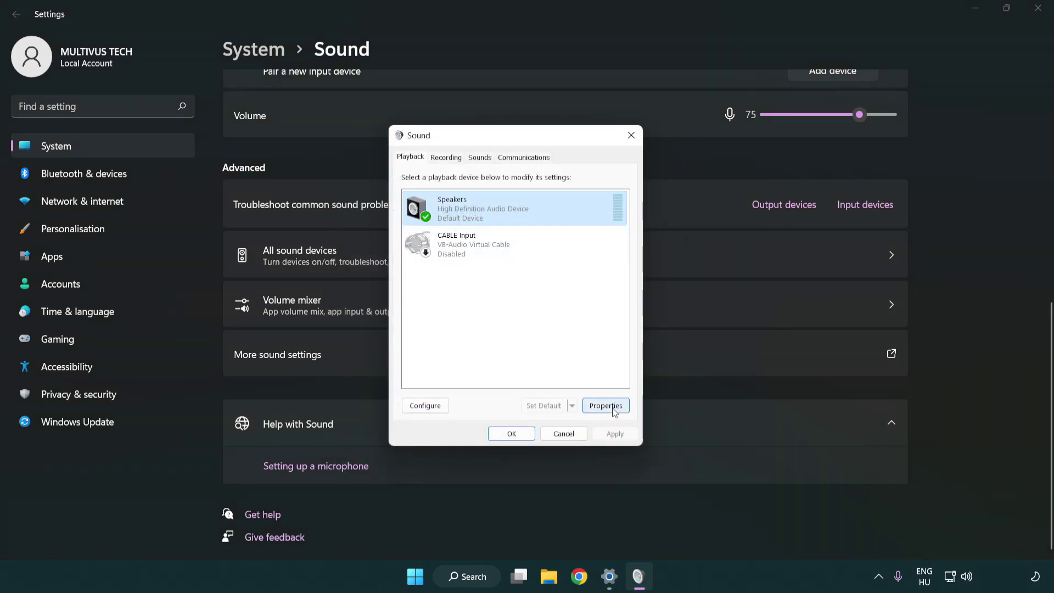
# Step: Turn off all audio enhancements in Speakers Properties
pyautogui.click(607, 405)
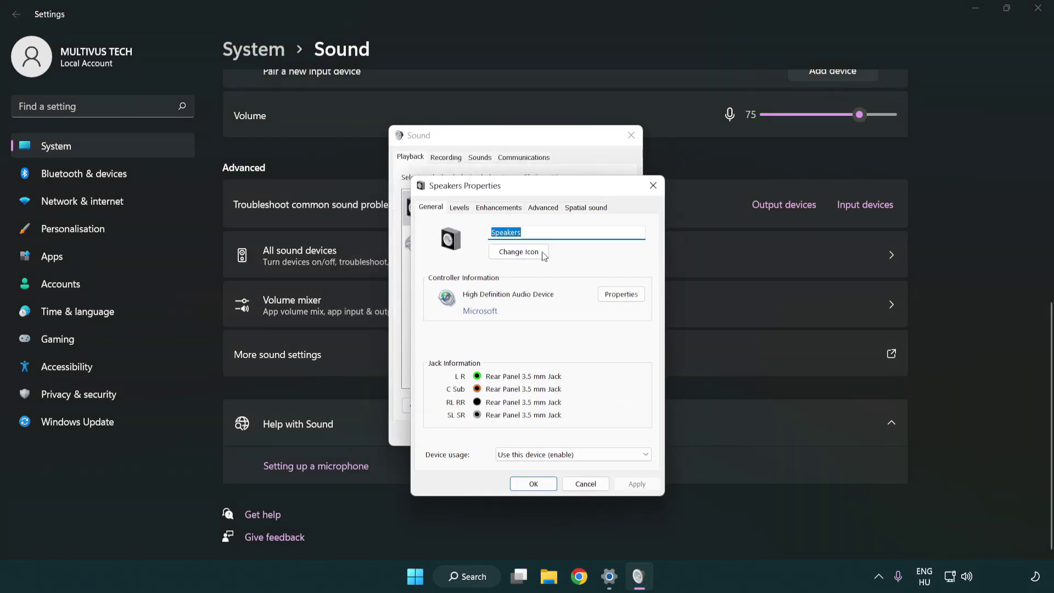
pyautogui.moveTo(531, 189); pyautogui.dragTo(512, 145)
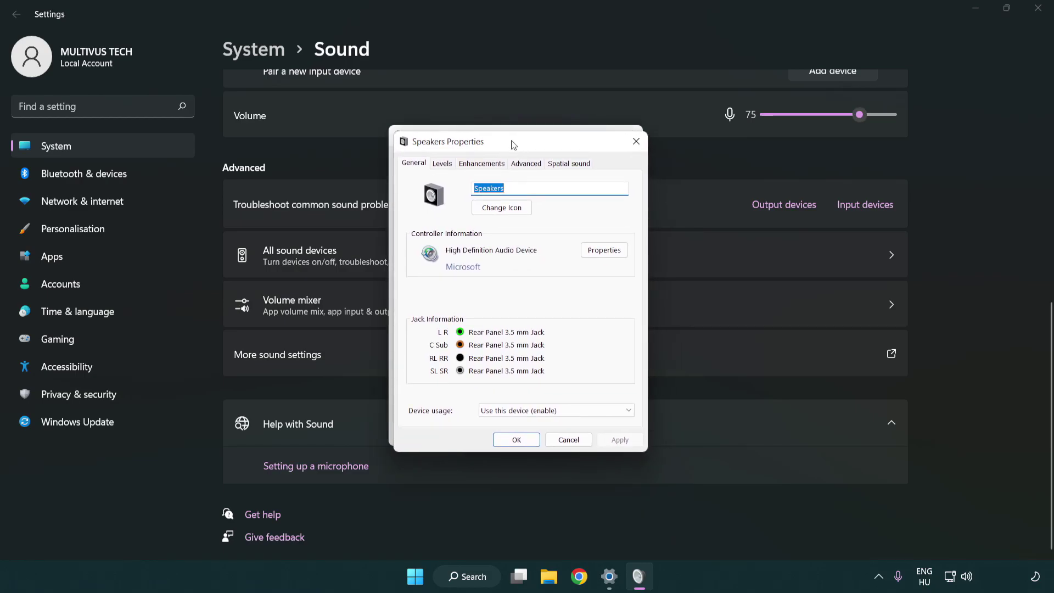
pyautogui.click(486, 162)
pyautogui.click(416, 220)
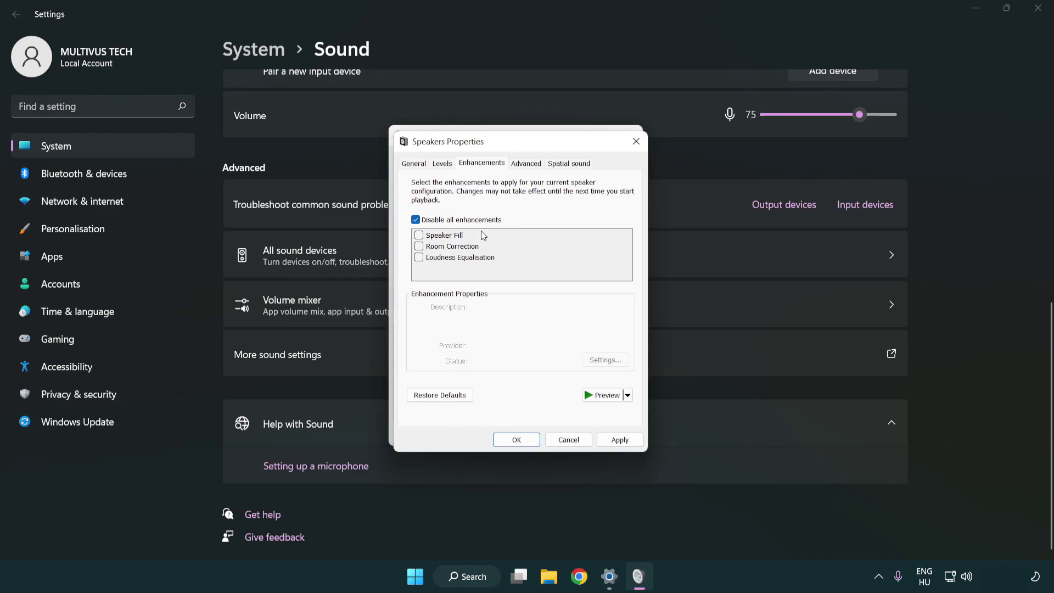
# Step: Set the Speakers default format to 16 bit, 48000 Hz (DVD Quality) and close both dialogs
pyautogui.click(529, 168)
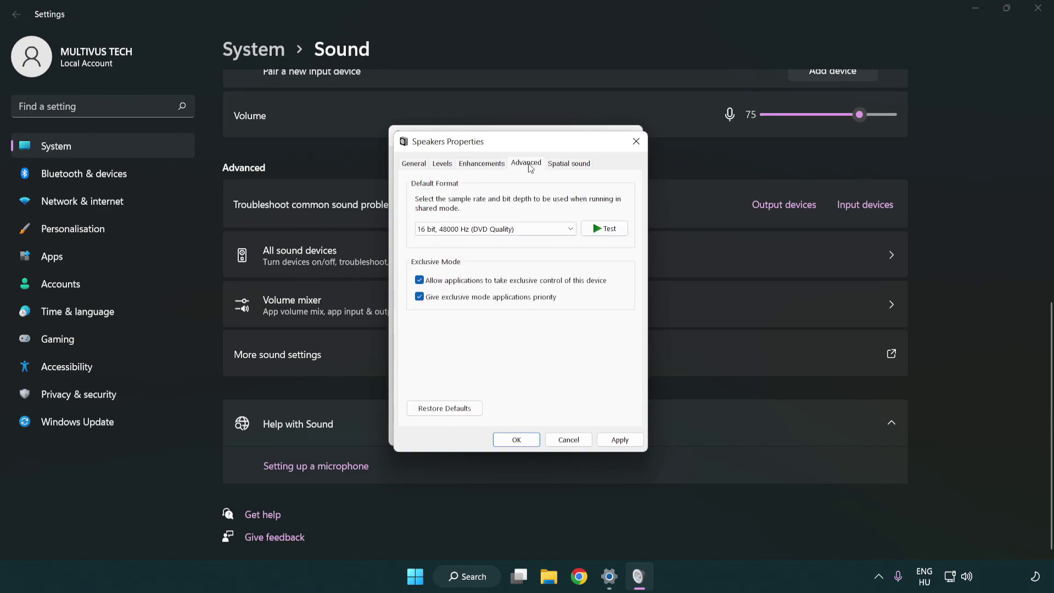
pyautogui.click(465, 229)
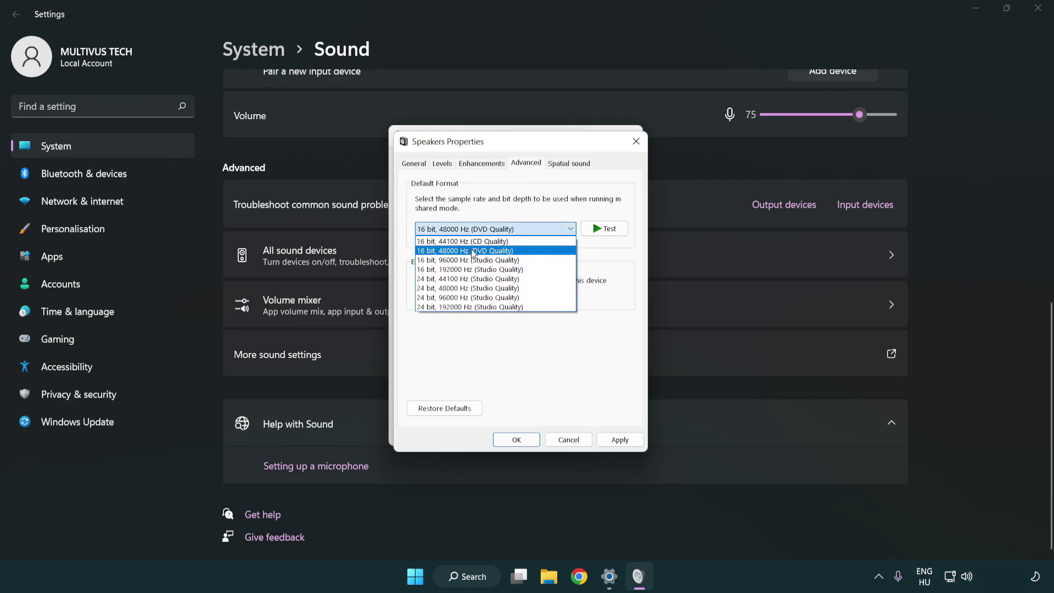
pyautogui.click(474, 252)
pyautogui.click(617, 439)
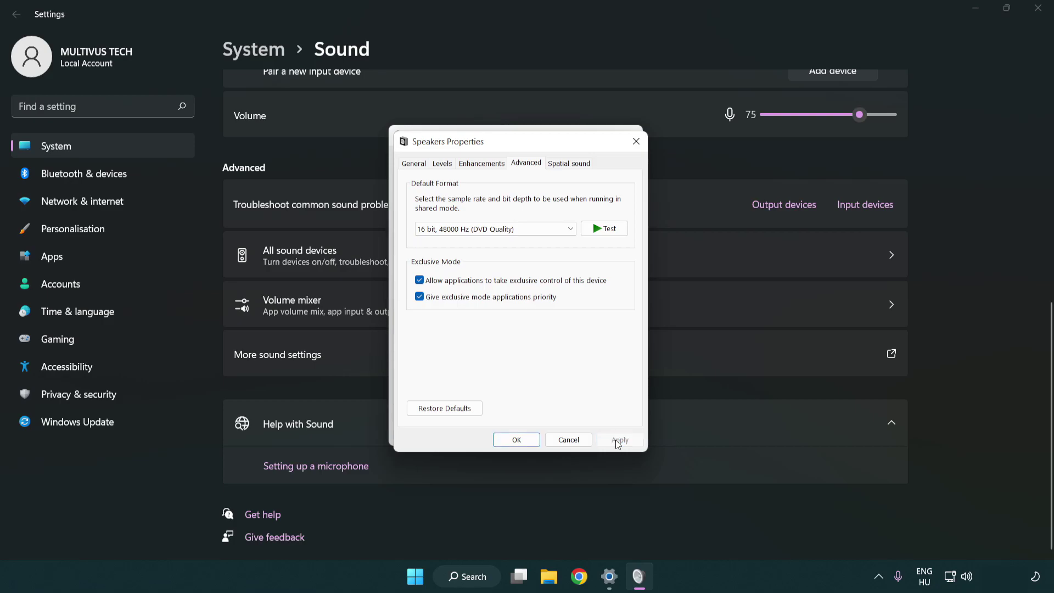
pyautogui.click(517, 440)
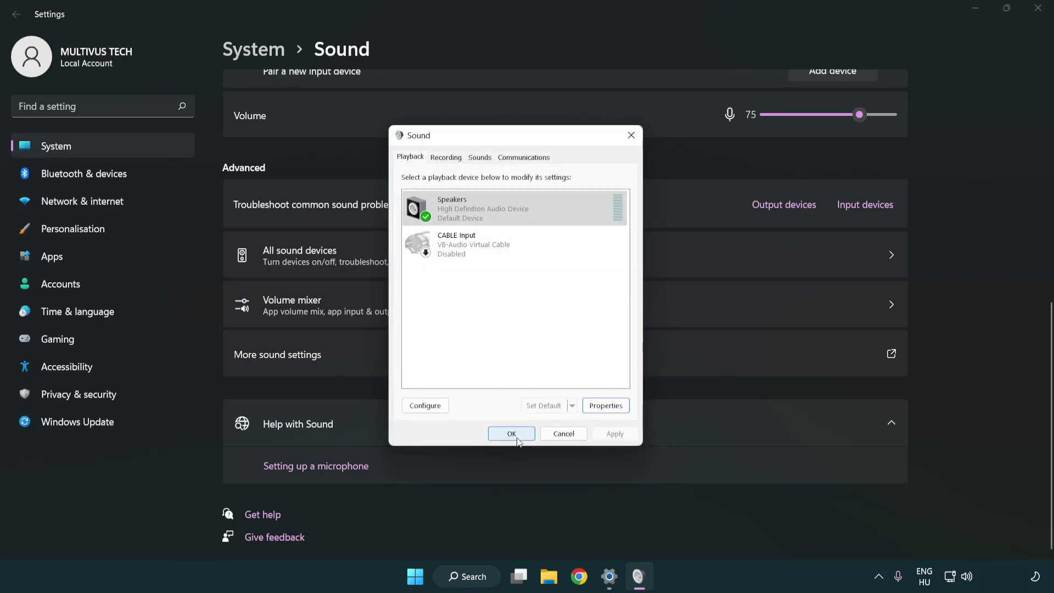
pyautogui.click(511, 434)
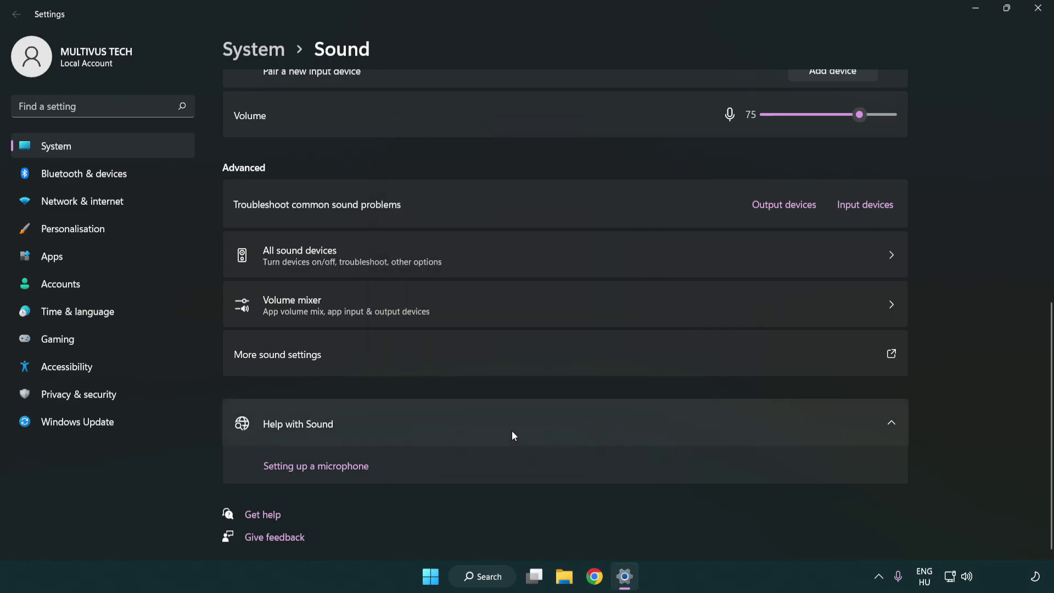
# Step: Close Settings and search Windows for 'device manager'
pyautogui.click(1036, 10)
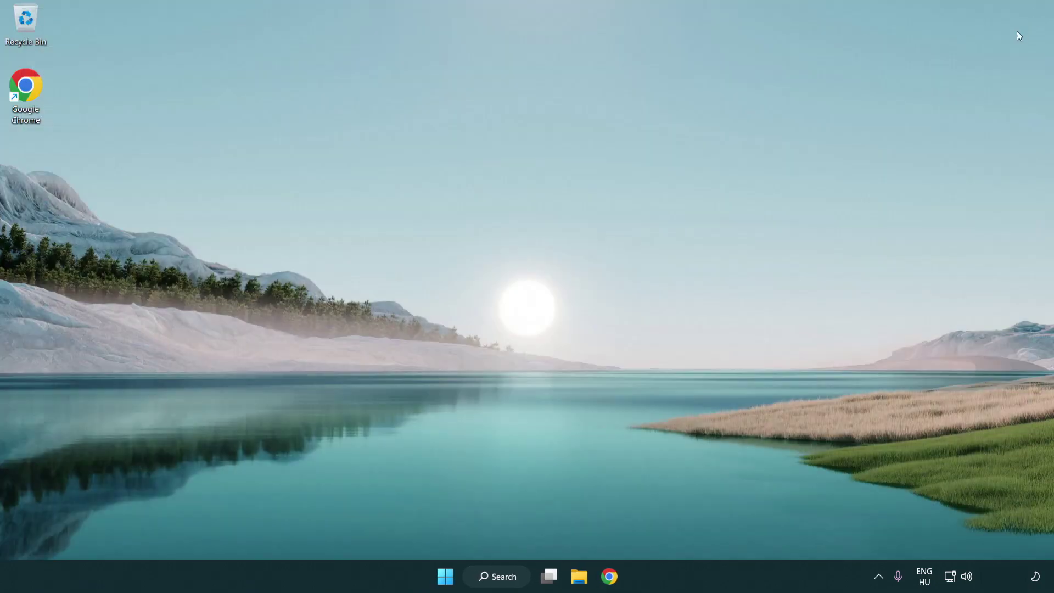
pyautogui.click(445, 576)
pyautogui.click(699, 532)
pyautogui.click(499, 576)
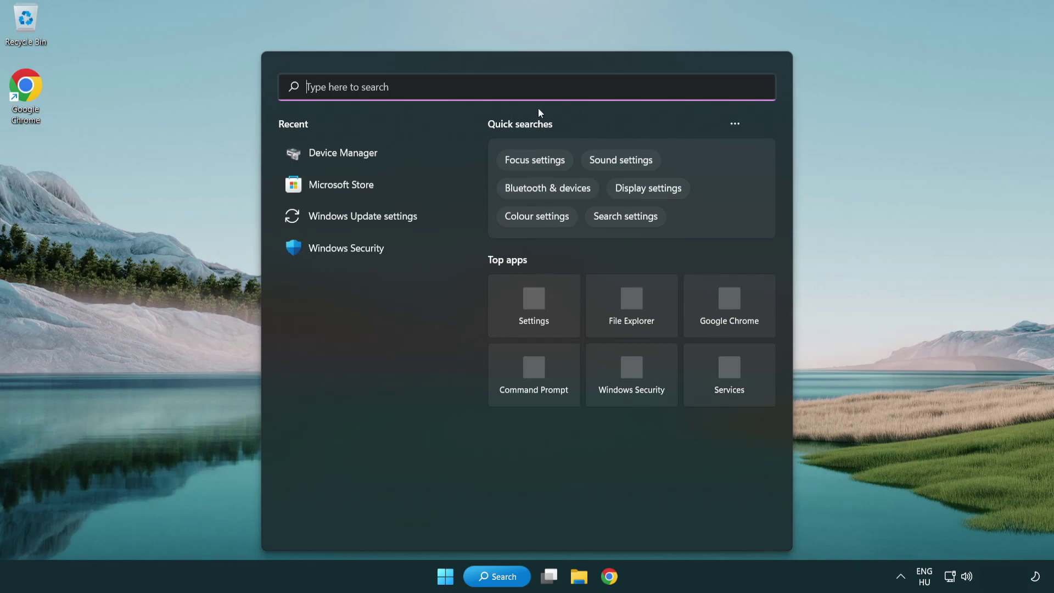
pyautogui.write('device m')
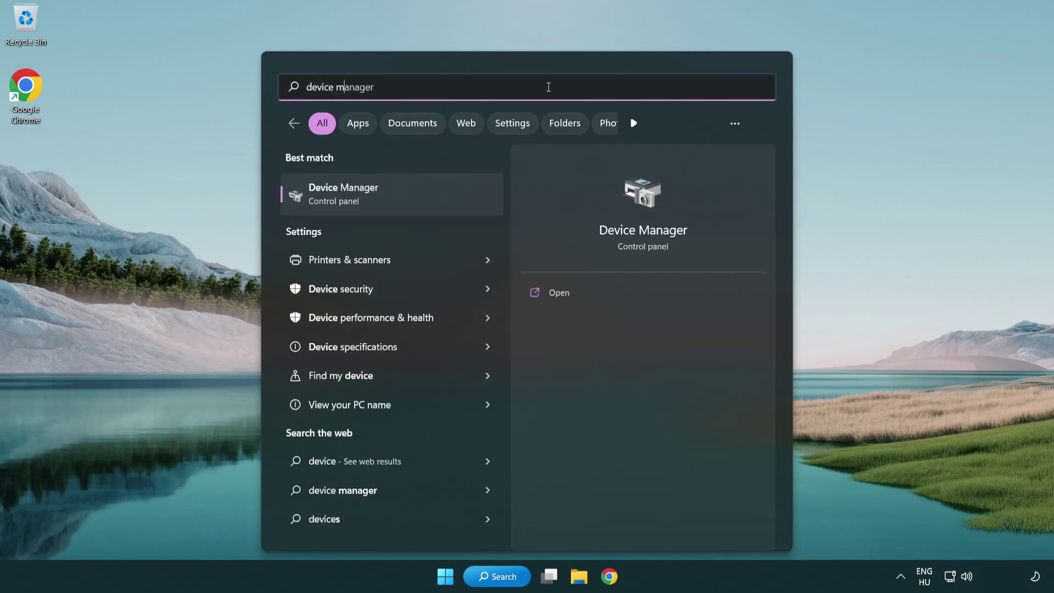
pyautogui.write('anager')
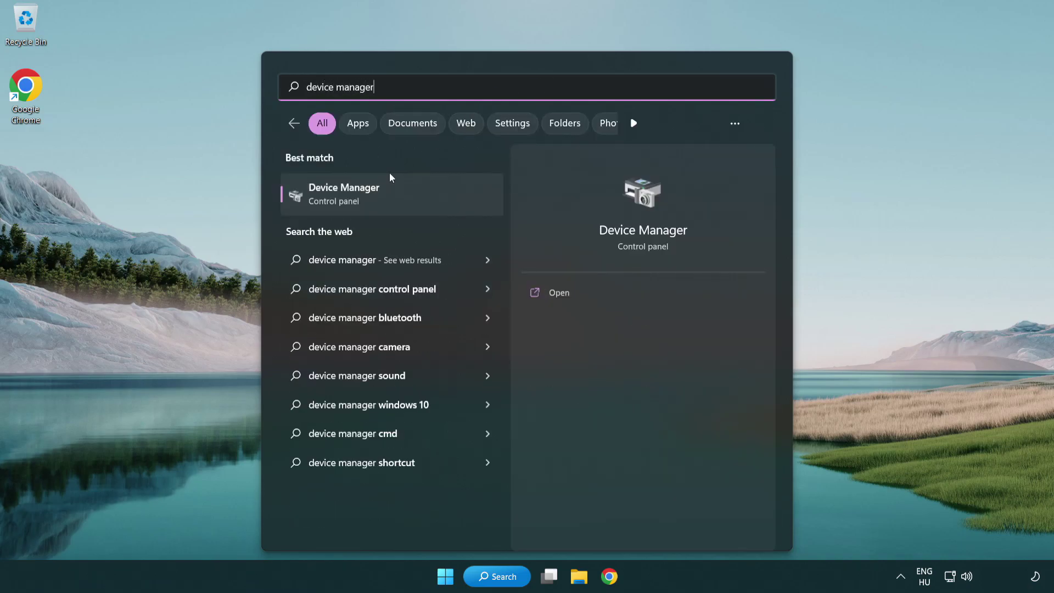
# Step: Open Device Manager and start Update driver for the High Definition Audio Device under Sound, video and game controllers
pyautogui.click(431, 199)
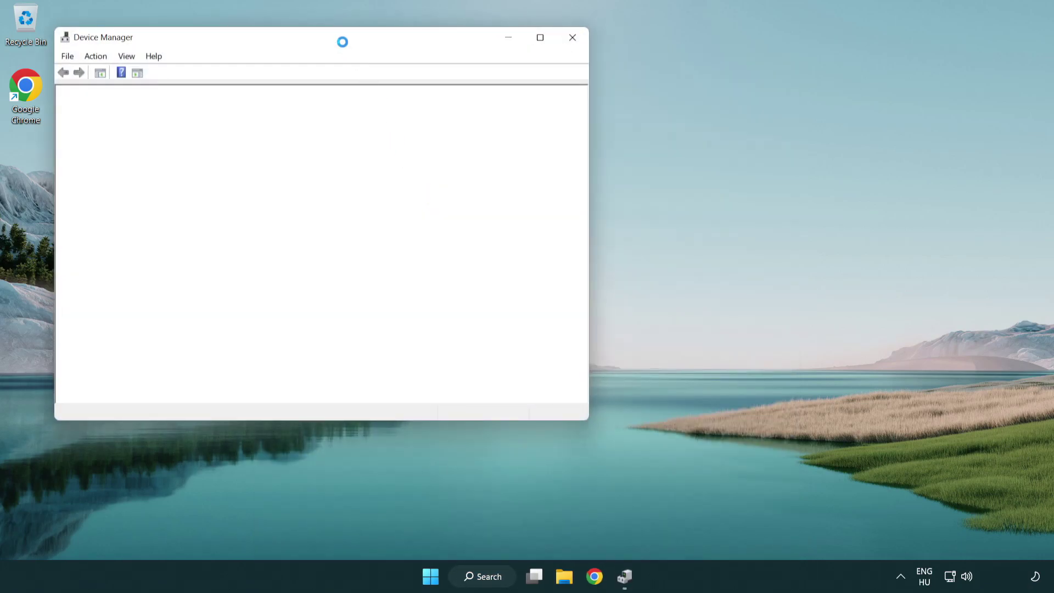
pyautogui.moveTo(335, 36); pyautogui.dragTo(532, 98)
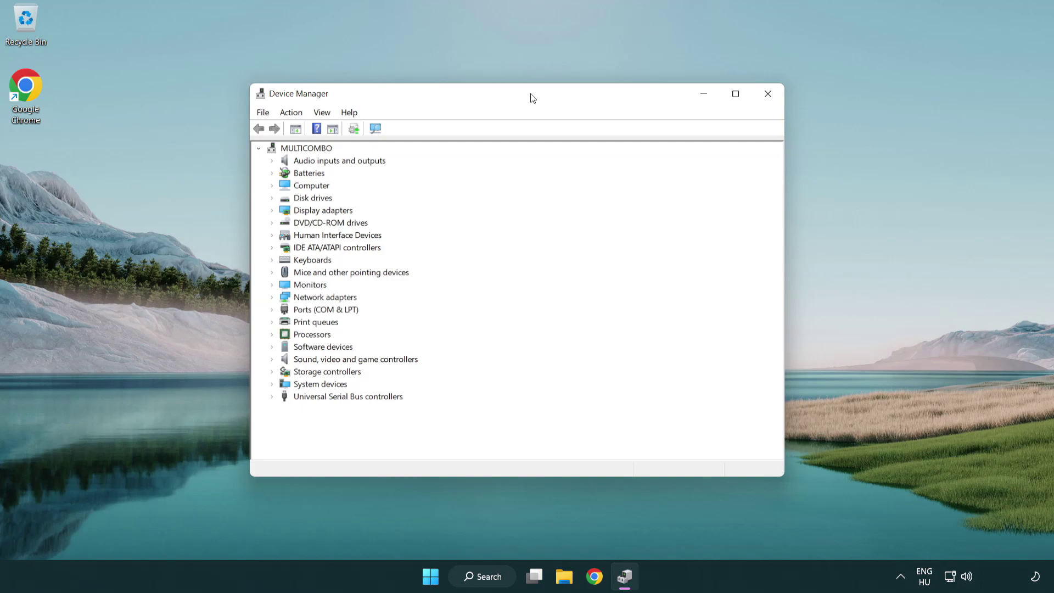
pyautogui.click(308, 360)
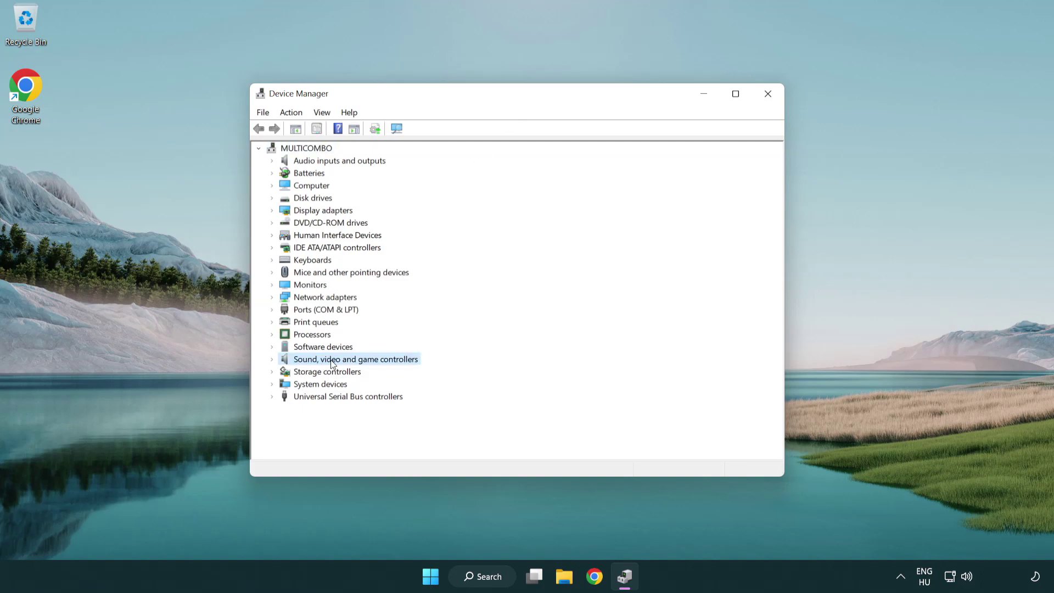
pyautogui.click(273, 359)
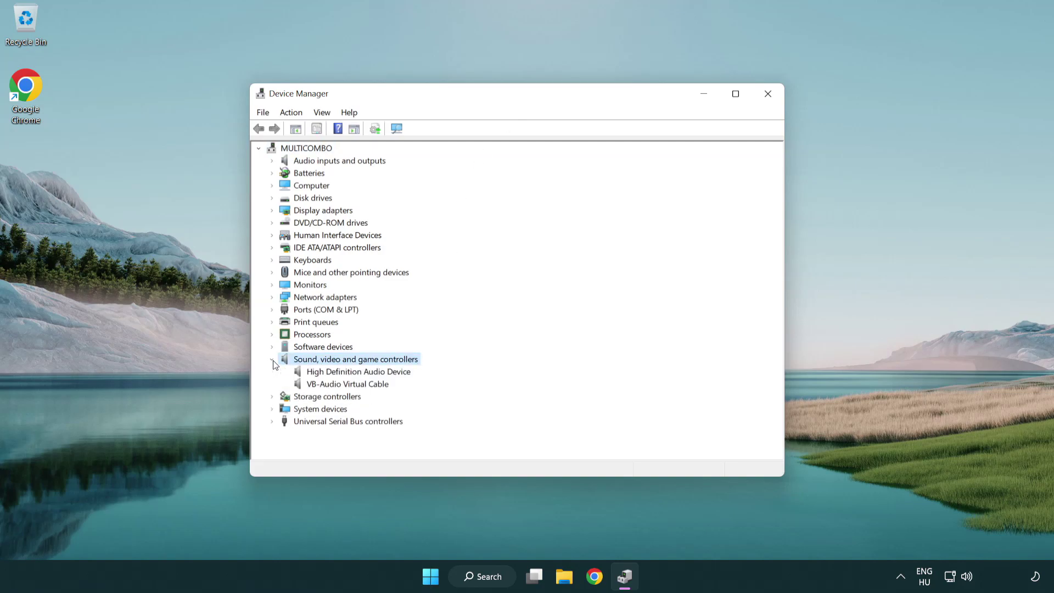
pyautogui.click(327, 372)
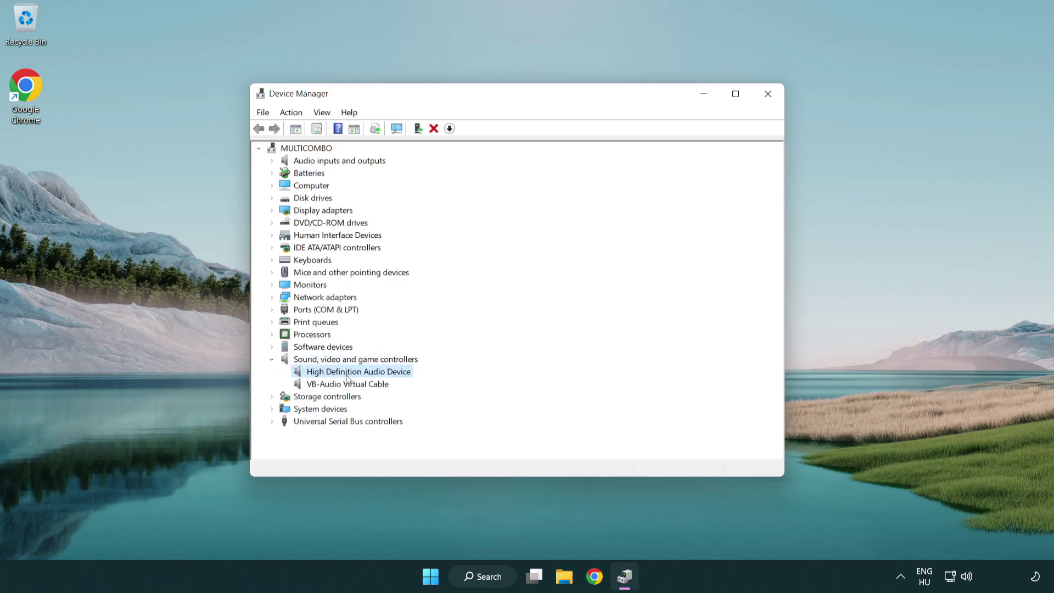
pyautogui.rightClick(368, 371)
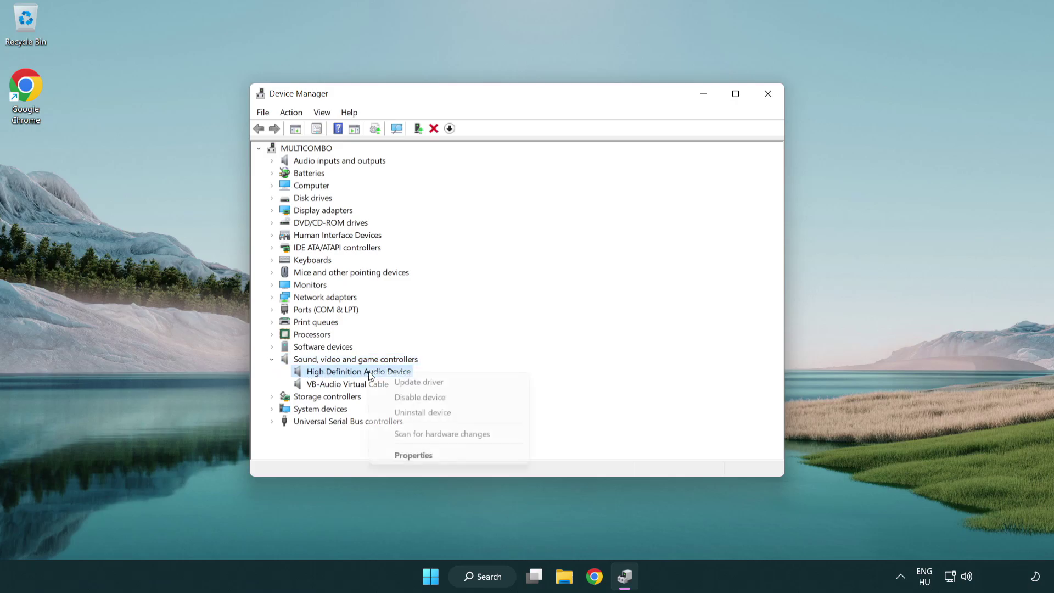
pyautogui.click(455, 383)
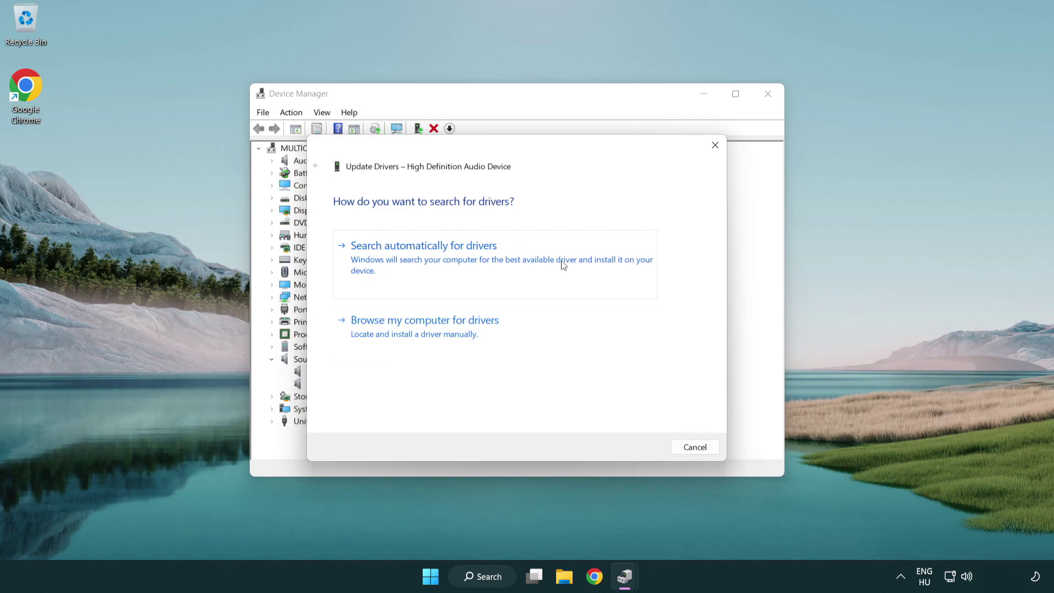
# Step: Install the High Definition Audio Device driver from the computer's driver list, accepting the warning
pyautogui.click(426, 344)
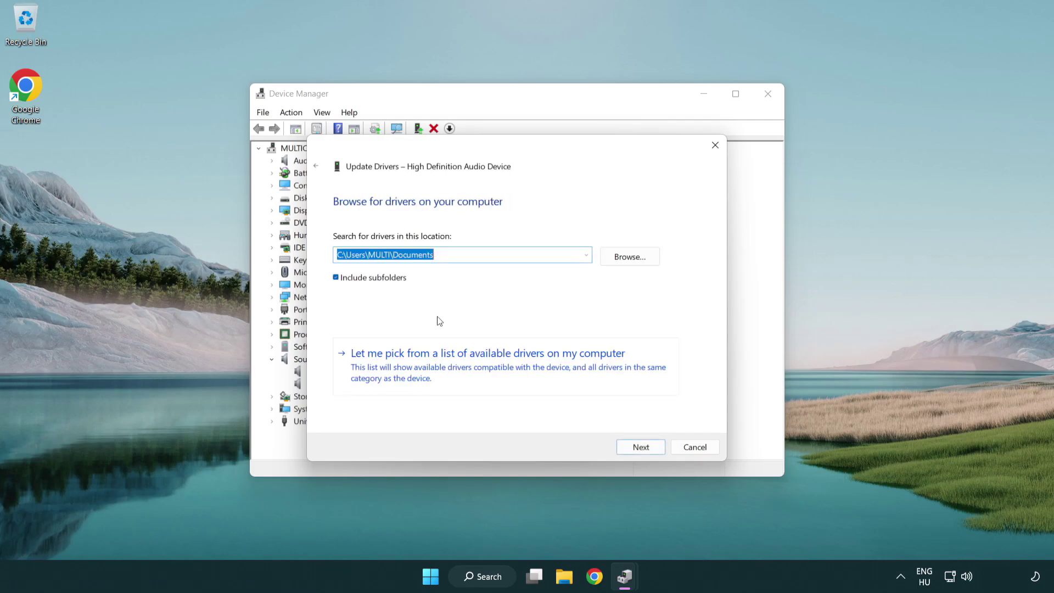
pyautogui.click(506, 373)
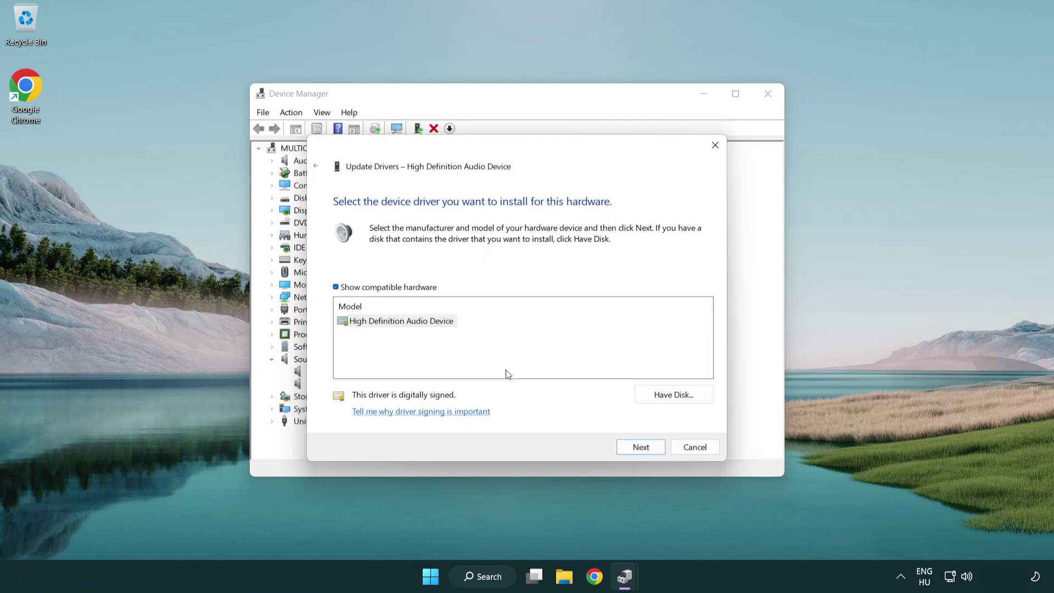
pyautogui.click(337, 324)
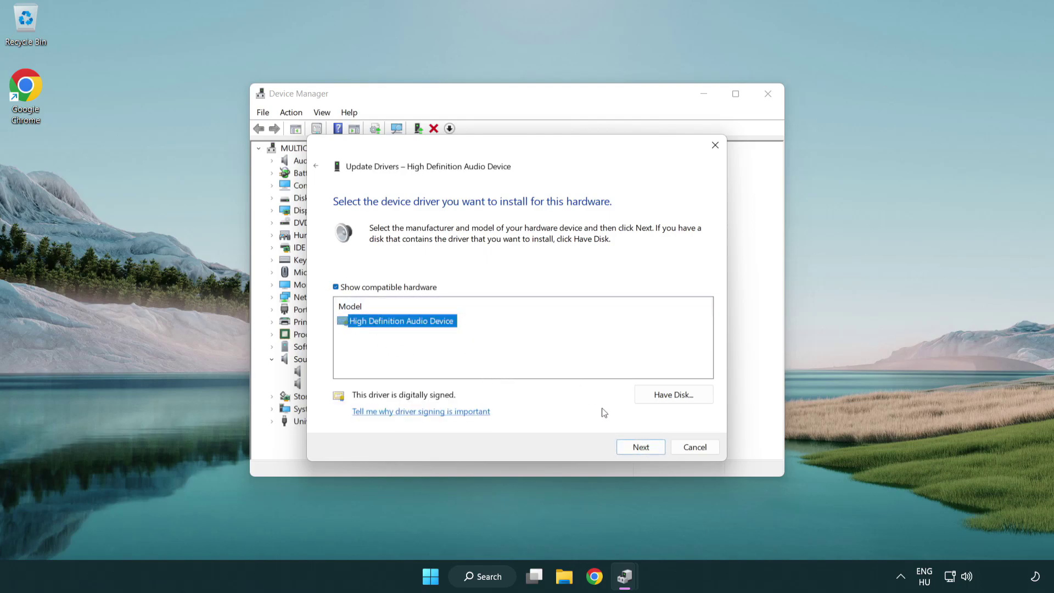
pyautogui.click(653, 451)
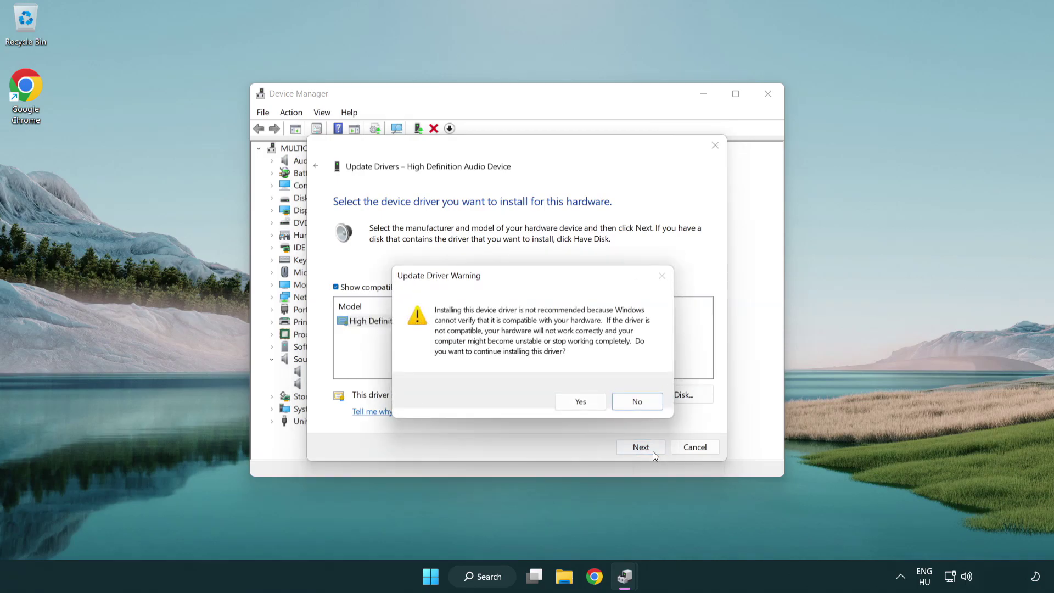
pyautogui.click(581, 401)
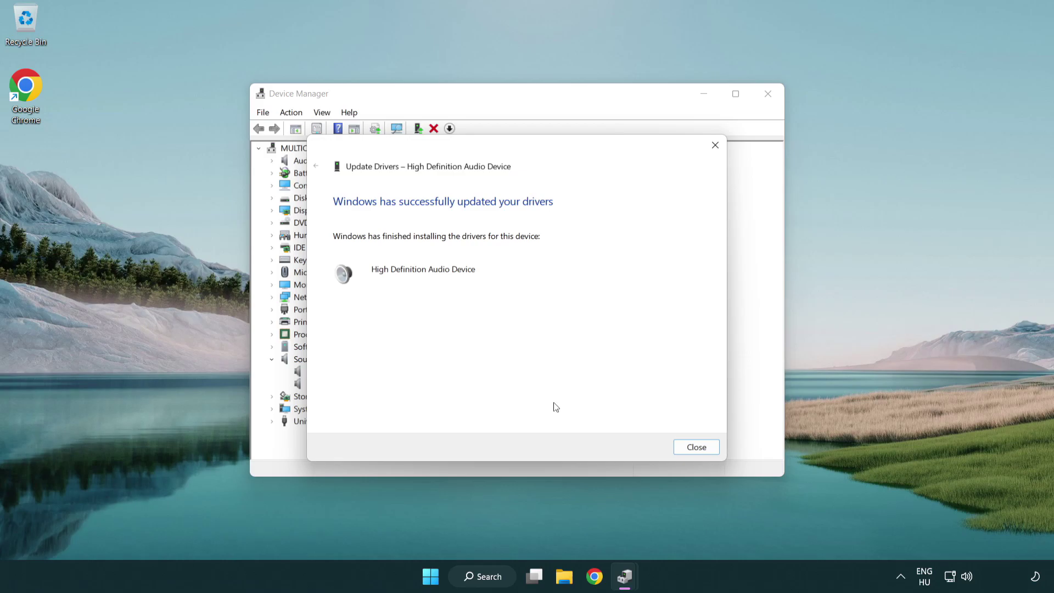
pyautogui.click(697, 450)
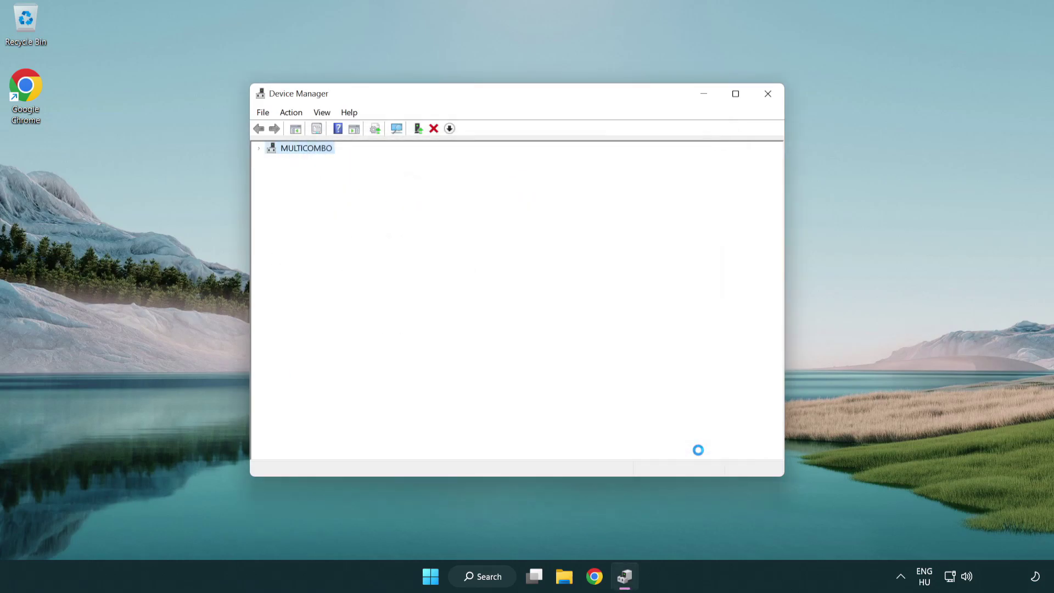
# Step: Close Device Manager and bring up the Start menu's power options
pyautogui.click(770, 96)
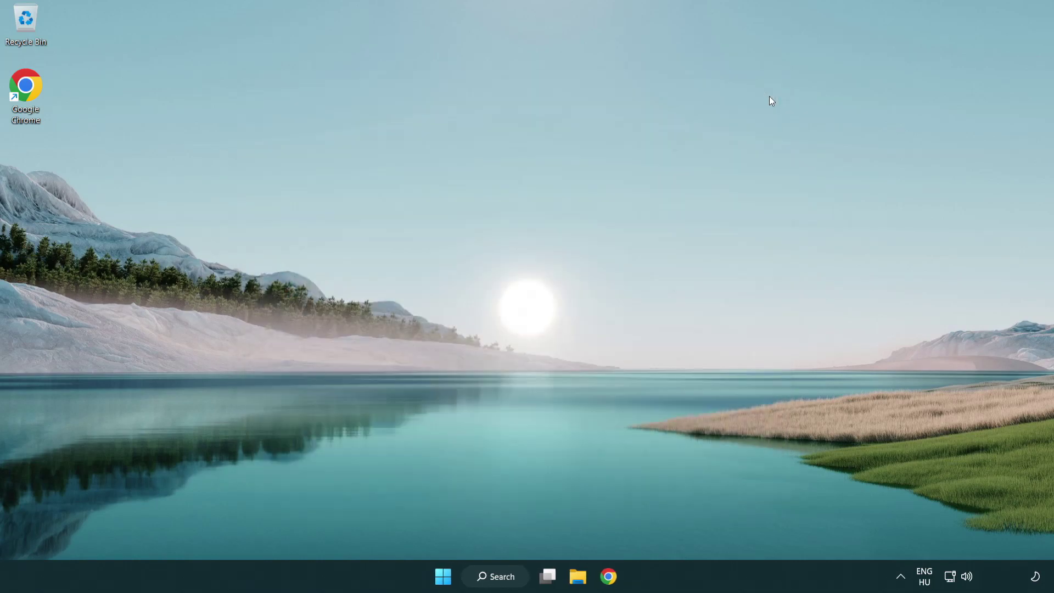
pyautogui.click(445, 576)
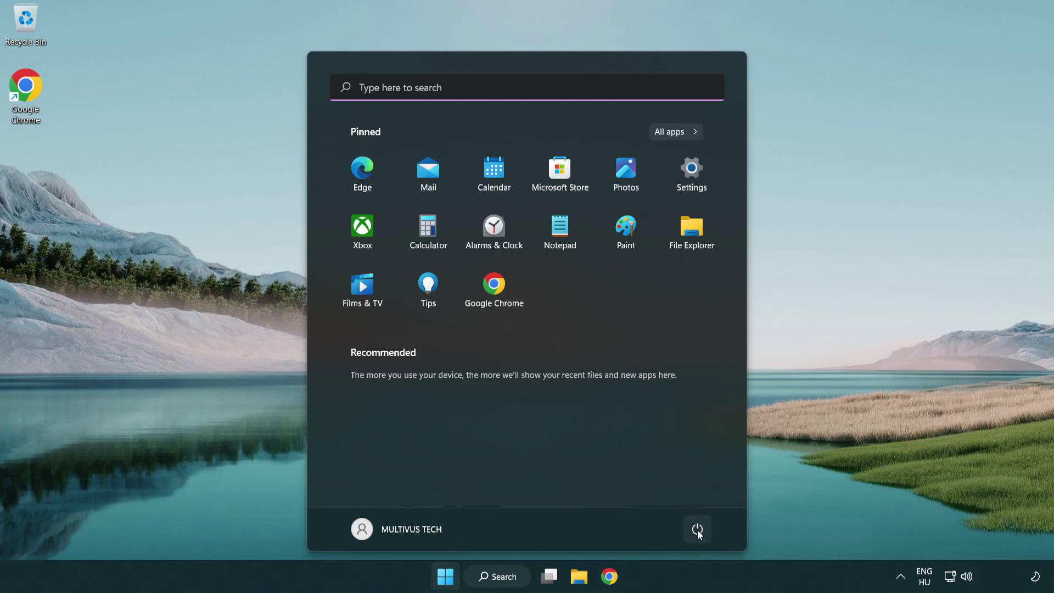
pyautogui.click(697, 529)
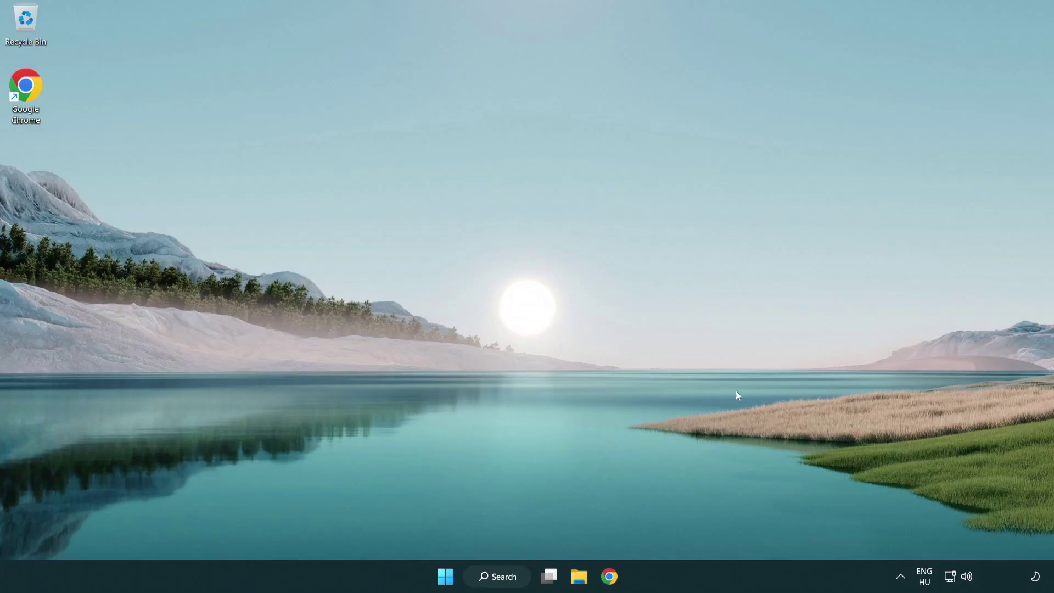
# Step: Launch the Playing Audio troubleshooter via Troubleshoot sound problems on the taskbar speaker icon
pyautogui.rightClick(967, 578)
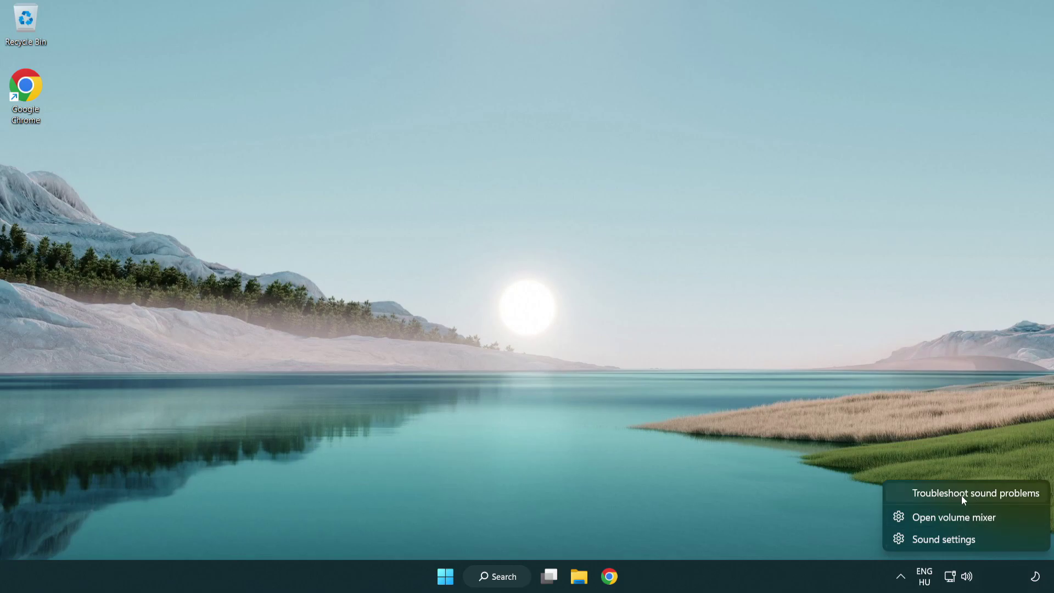
pyautogui.click(960, 494)
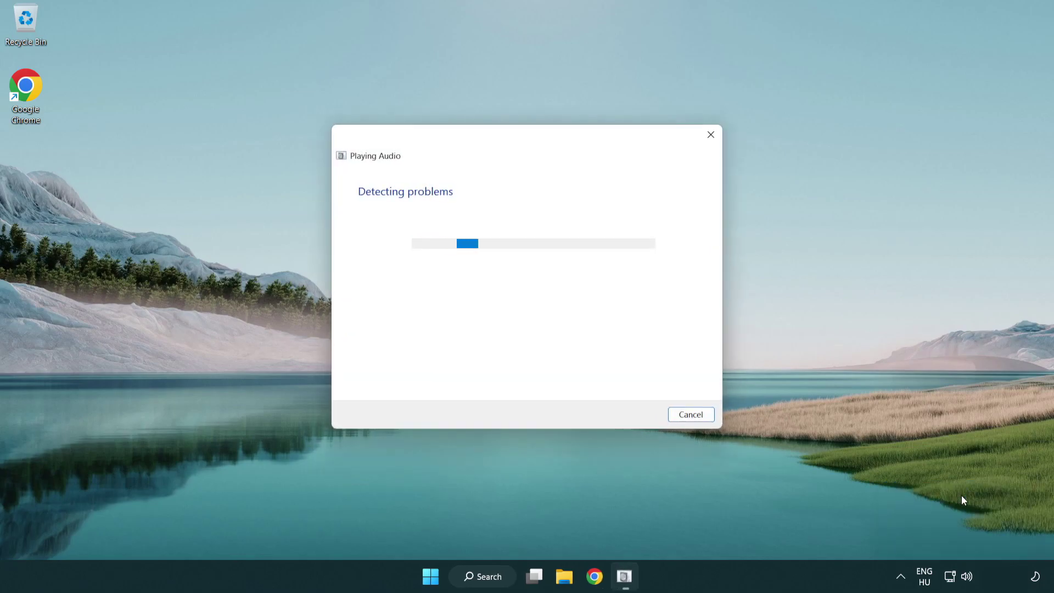